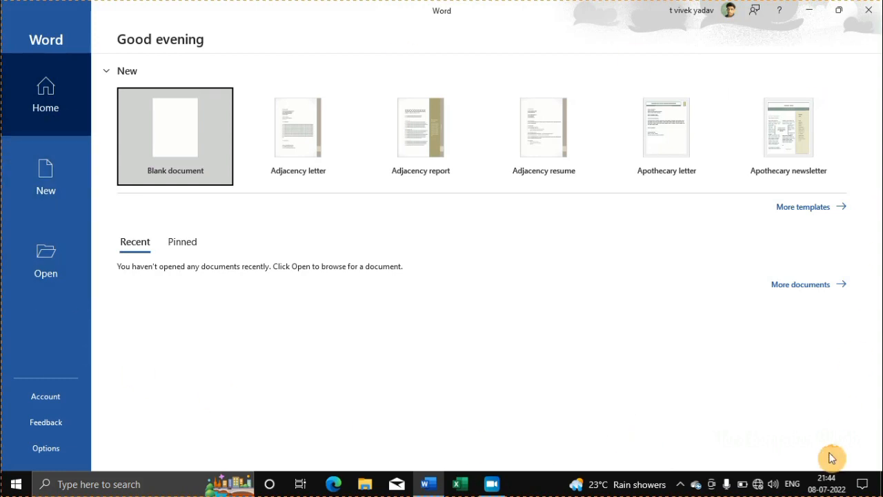
Step: Create a new blank document and dismiss the licence notice above the page
{"action": "left_click", "coordinate": [195, 163]}
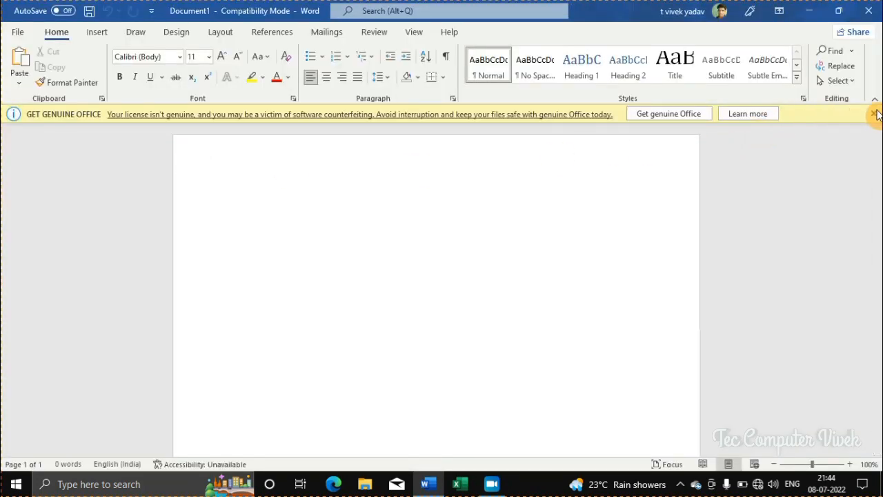
{"action": "left_click", "coordinate": [873, 114]}
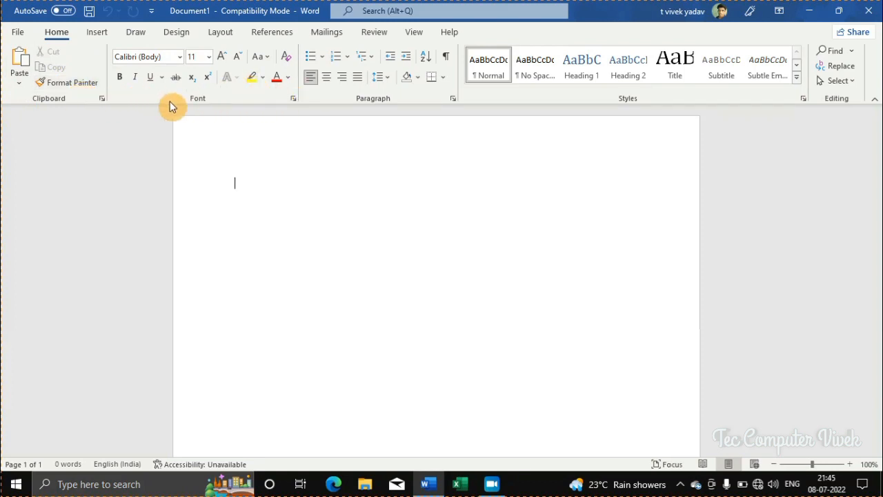
{"action": "key", "text": "ctrl+b"}
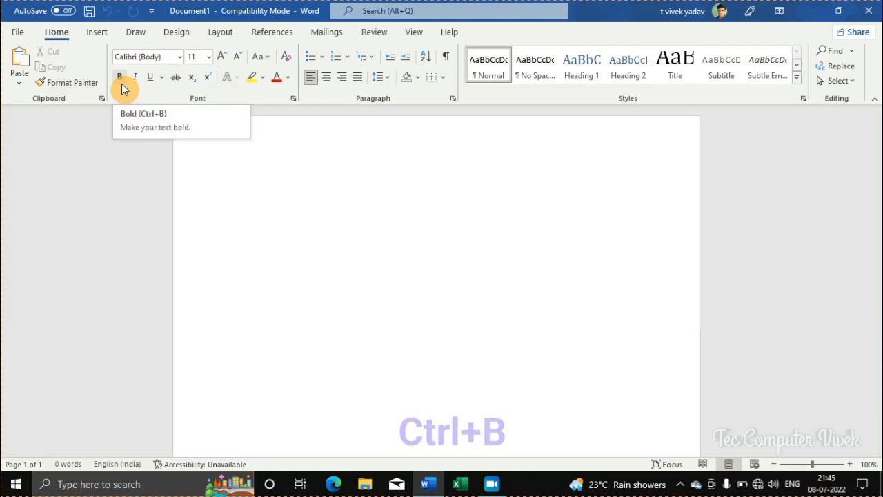
{"action": "key", "text": "ctrl+i"}
{"action": "key", "text": "ctrl+u"}
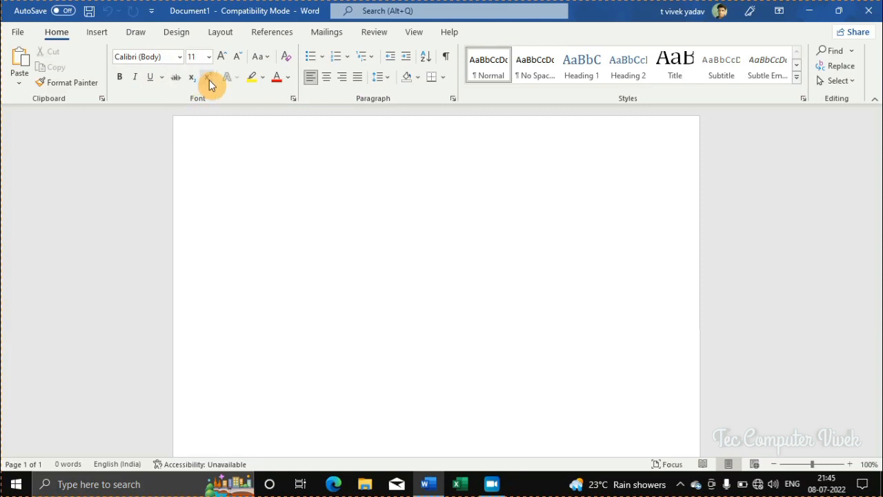
Step: Look through the available fonts and font sizes without changing either setting
{"action": "left_click", "coordinate": [176, 61]}
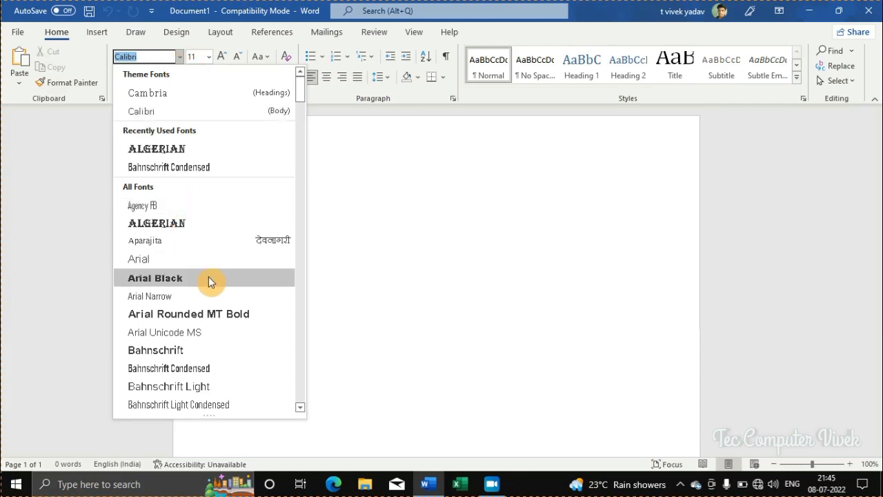
{"action": "scroll", "coordinate": [210, 281], "scroll_direction": "down", "scroll_amount": 12}
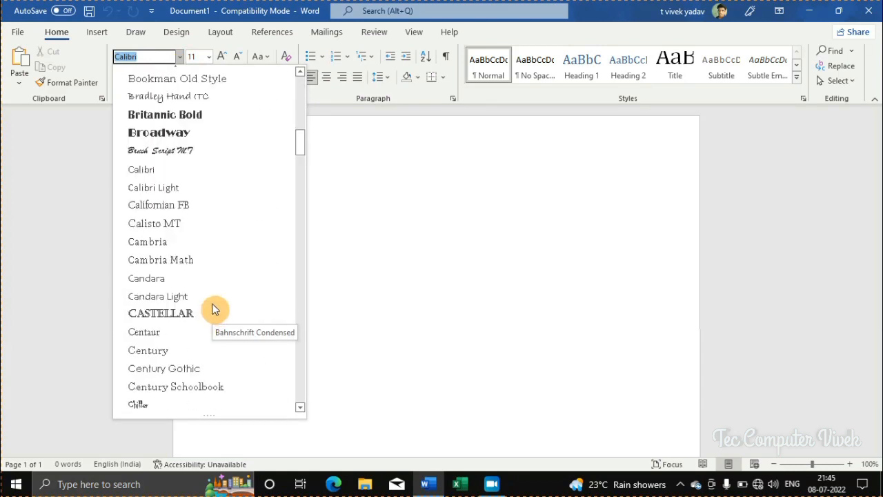
{"action": "scroll", "coordinate": [214, 309], "scroll_direction": "down", "scroll_amount": 13}
{"action": "scroll", "coordinate": [214, 309], "scroll_direction": "up", "scroll_amount": 2}
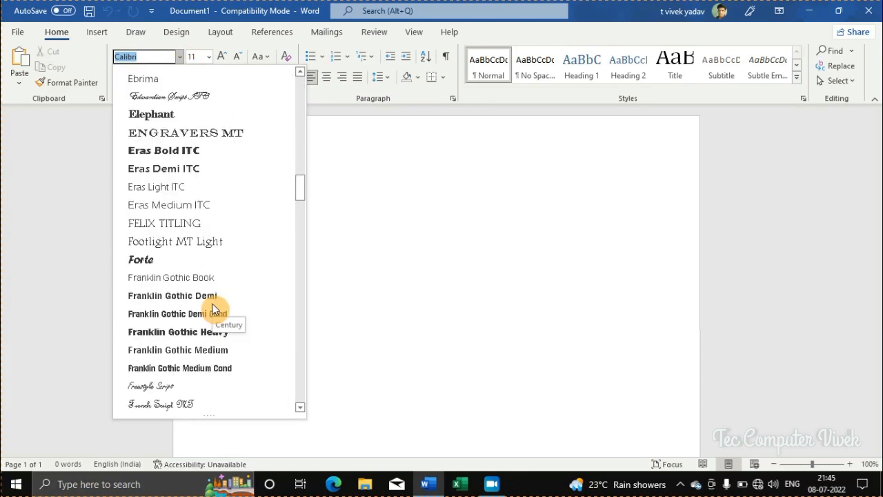
{"action": "scroll", "coordinate": [214, 309], "scroll_direction": "up", "scroll_amount": 10}
{"action": "left_click", "coordinate": [318, 183]}
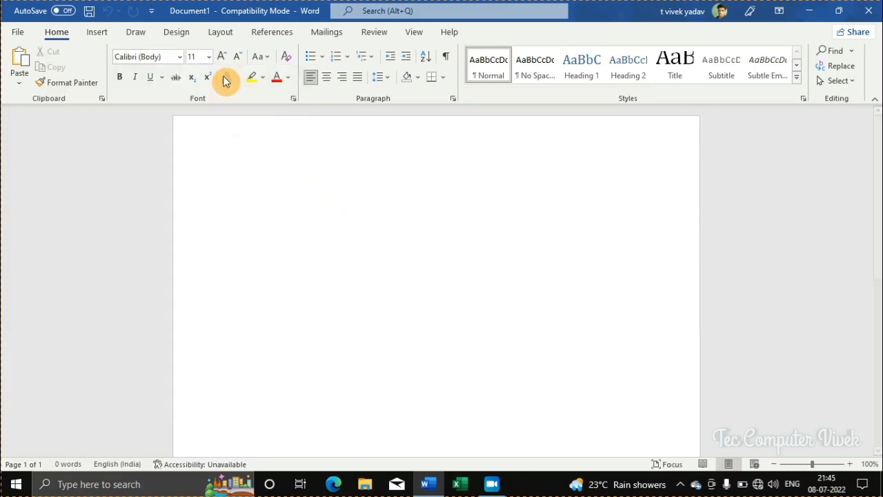
{"action": "left_click", "coordinate": [209, 56]}
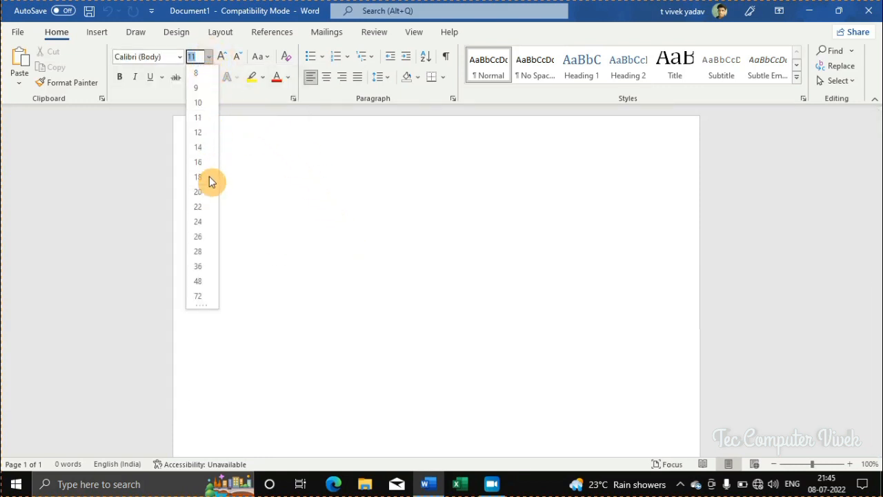
{"action": "left_click", "coordinate": [242, 138]}
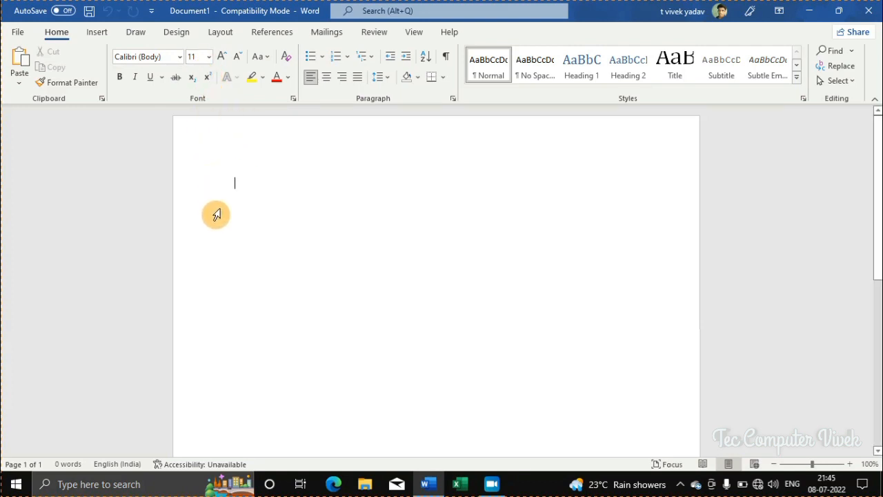
Step: Examine the change-case options and the palettes for font colour and text highlighting without applying any
{"action": "left_click", "coordinate": [265, 62]}
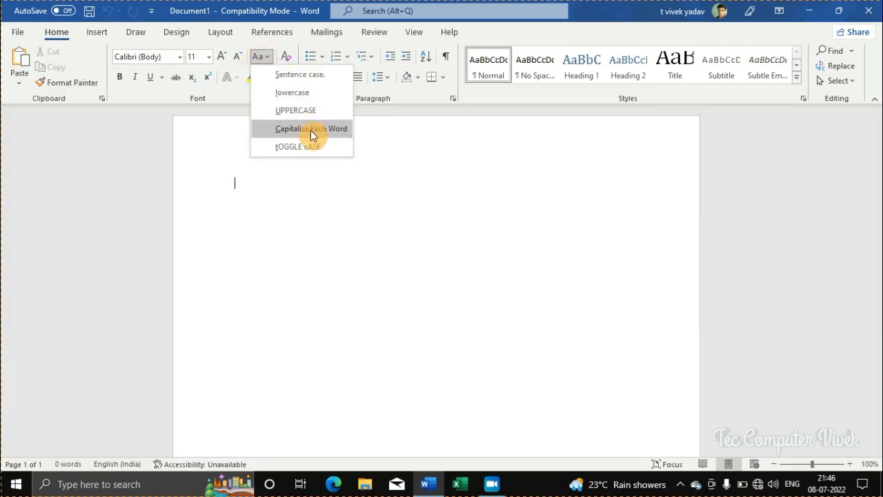
{"action": "left_click", "coordinate": [357, 190]}
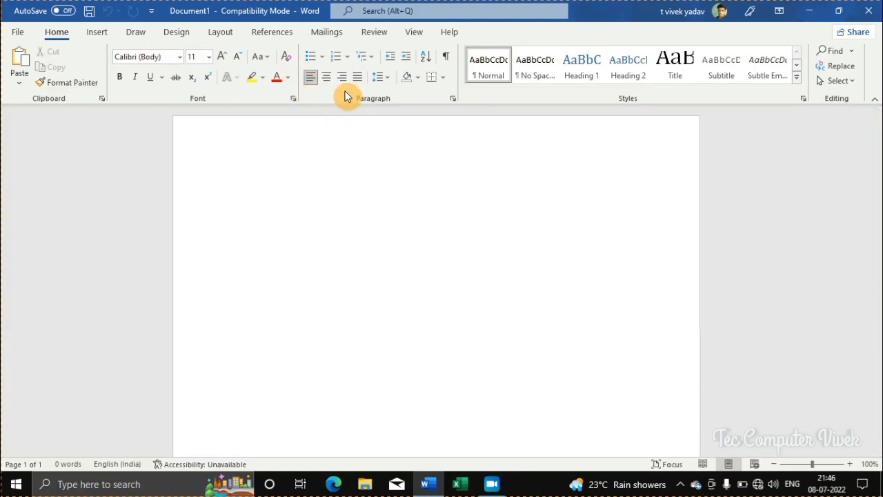
{"action": "left_click", "coordinate": [284, 79]}
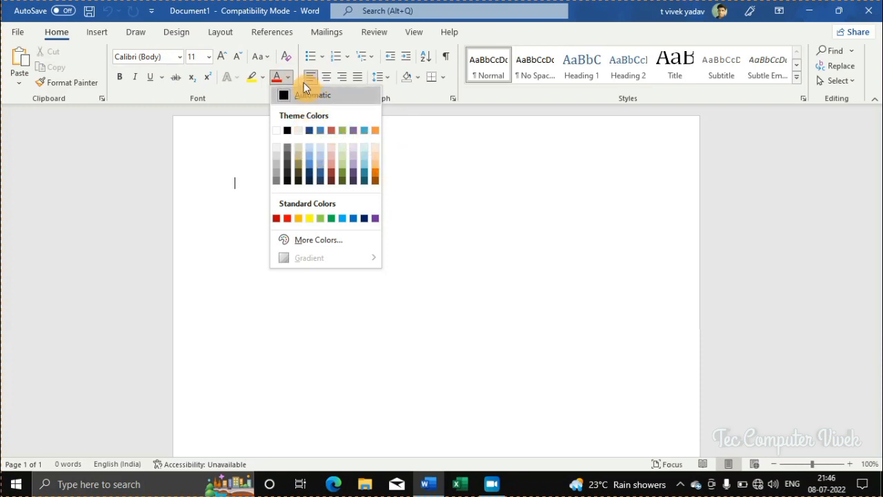
{"action": "left_click", "coordinate": [277, 81]}
{"action": "left_click", "coordinate": [263, 80]}
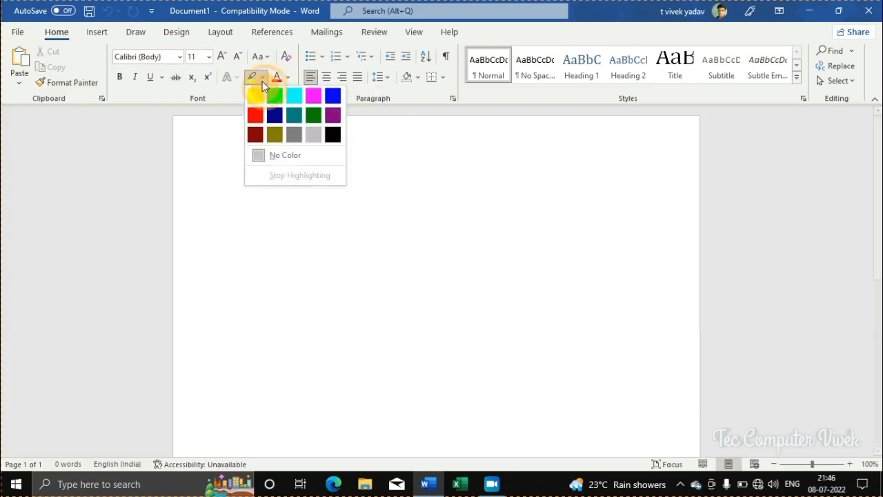
{"action": "left_click", "coordinate": [263, 82]}
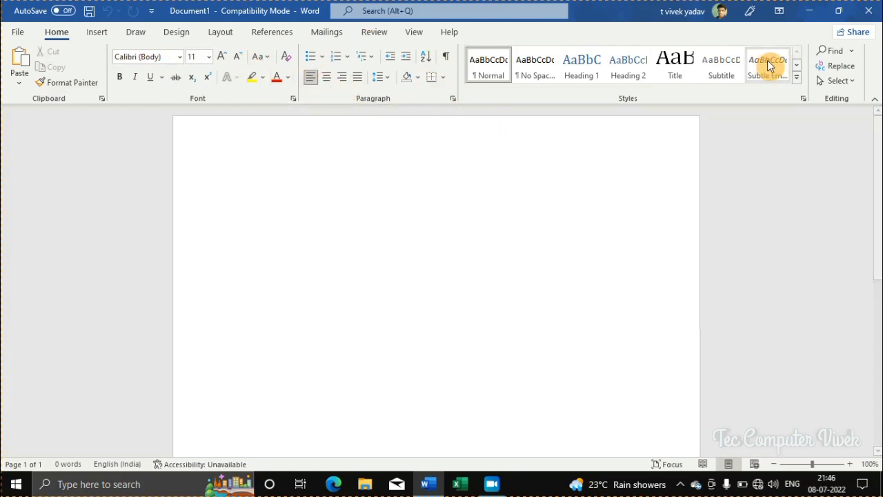
Step: Enter the text "Tec computer vivek" on the first line of the document
{"action": "left_click", "coordinate": [244, 183]}
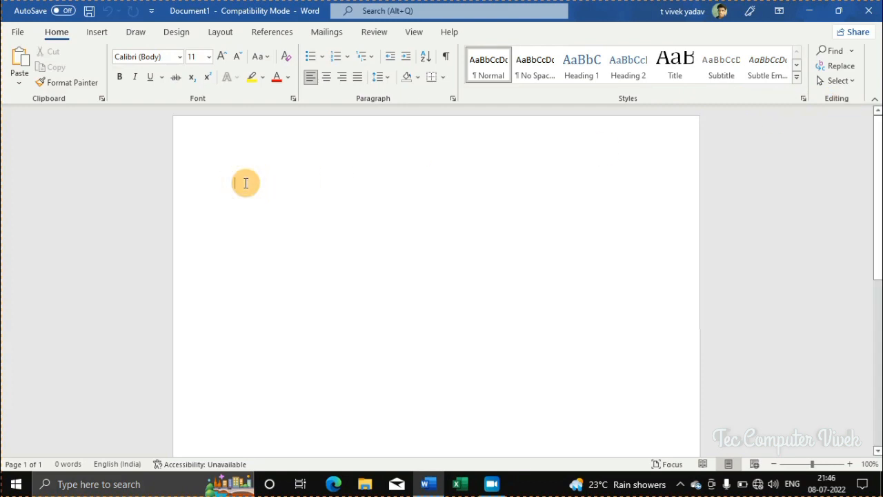
{"action": "type", "text": "t"}
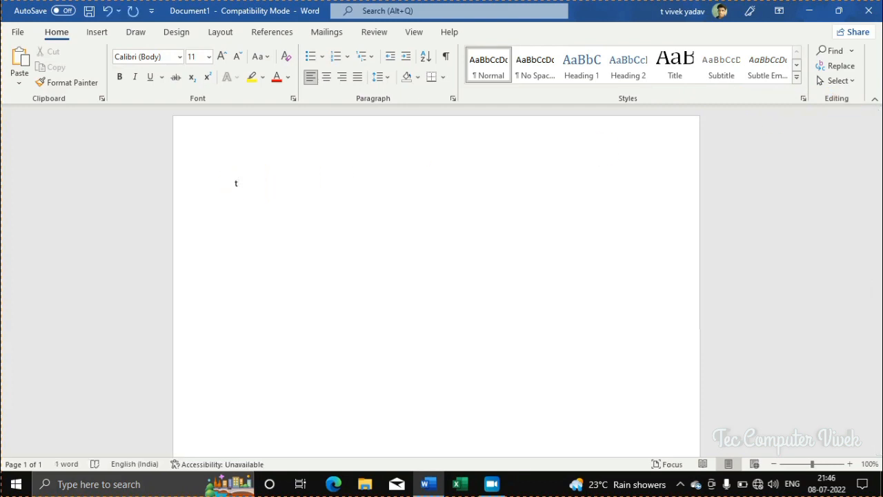
{"action": "type", "text": "ec computer vivek"}
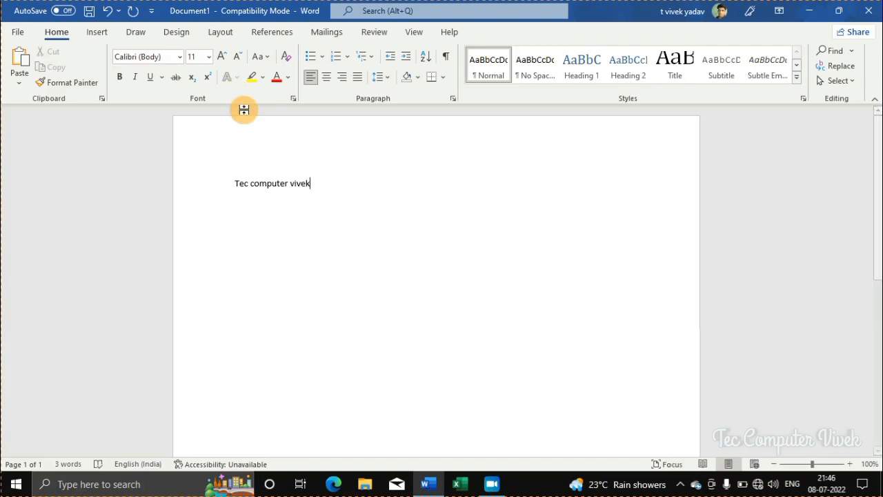
Step: Select the whole line of text and enlarge its font size to 48
{"action": "left_click_drag", "start_coordinate": [315, 191], "coordinate": [223, 193]}
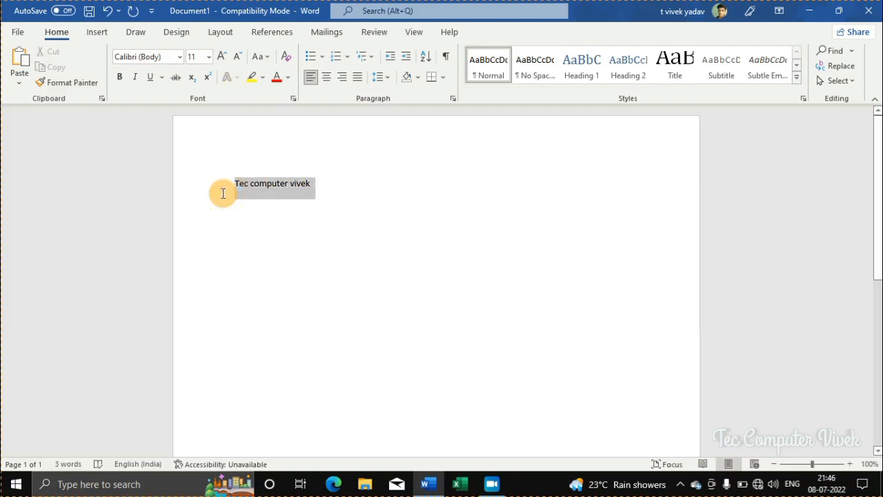
{"action": "left_click", "coordinate": [220, 59]}
{"action": "left_click", "coordinate": [220, 60]}
{"action": "left_click", "coordinate": [220, 60]}
{"action": "left_click", "coordinate": [220, 62]}
{"action": "left_click", "coordinate": [220, 61]}
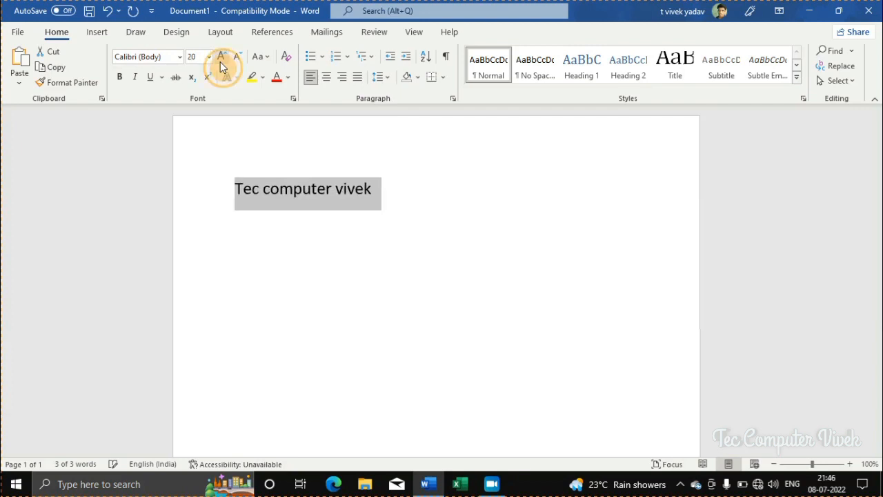
{"action": "left_click", "coordinate": [220, 62]}
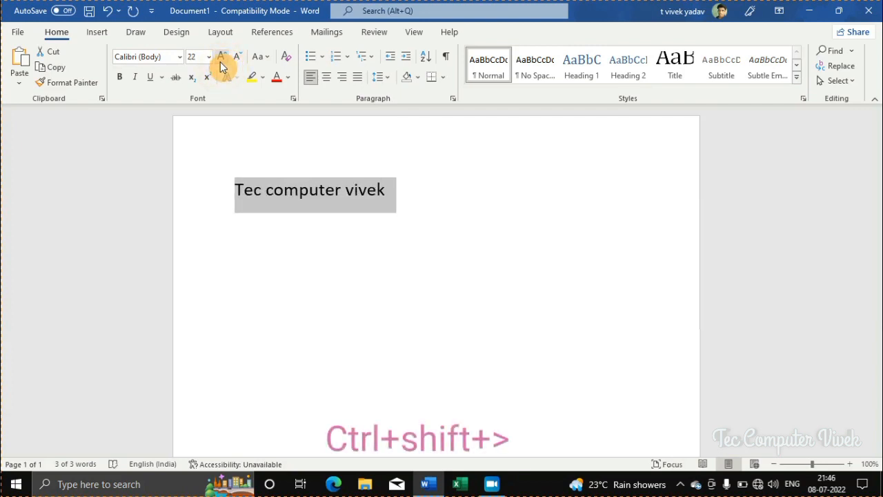
{"action": "key", "text": "ctrl+shift+period"}
{"action": "key", "text": "ctrl+shift+period"}
{"action": "key", "text": "ctrl+shift+period"}
{"action": "key", "text": "ctrl+shift+period"}
{"action": "key", "text": "ctrl+shift+period"}
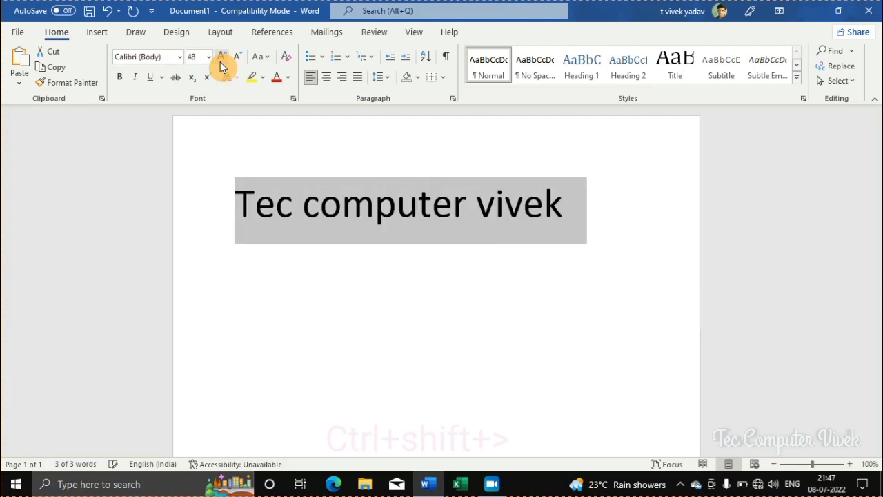
Step: Shrink the selected line's font by three size increments and grow it back to 48
{"action": "key", "text": "ctrl+shift+comma"}
{"action": "key", "text": "ctrl+shift+comma"}
{"action": "key", "text": "ctrl+shift+comma"}
{"action": "key", "text": "ctrl+shift+period"}
{"action": "key", "text": "ctrl+shift+period"}
{"action": "key", "text": "ctrl+shift+period"}
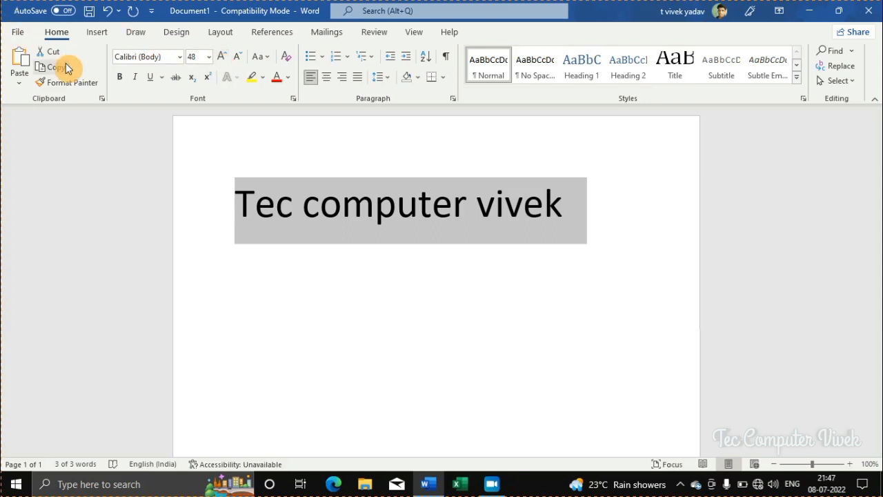
Step: Copy the text line and paste it twice below the original, starting on a new line
{"action": "key", "text": "ctrl+c"}
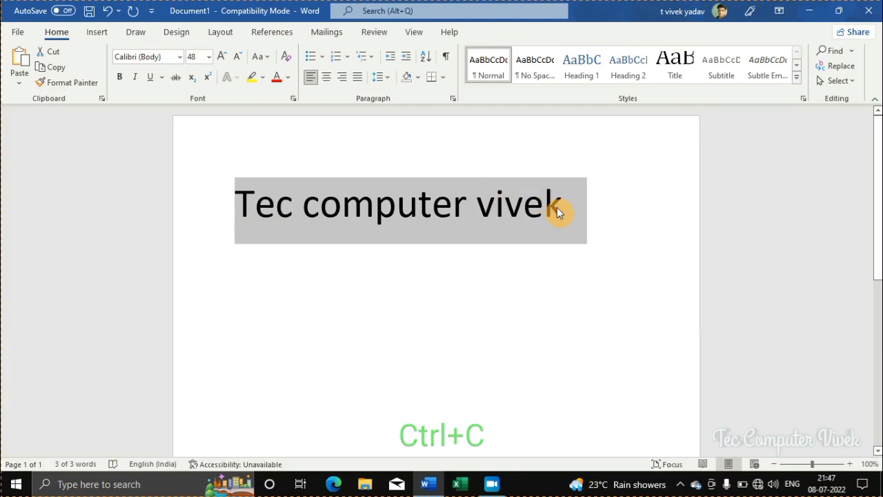
{"action": "left_click", "coordinate": [582, 220]}
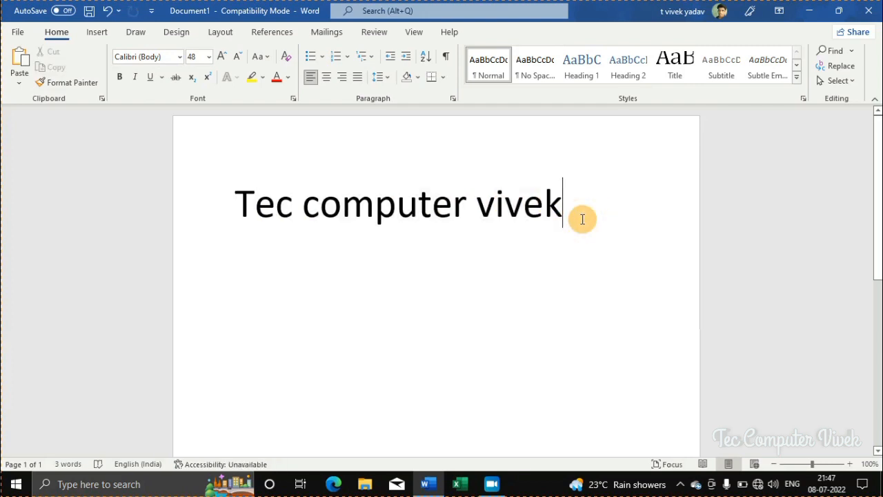
{"action": "key", "text": "Return"}
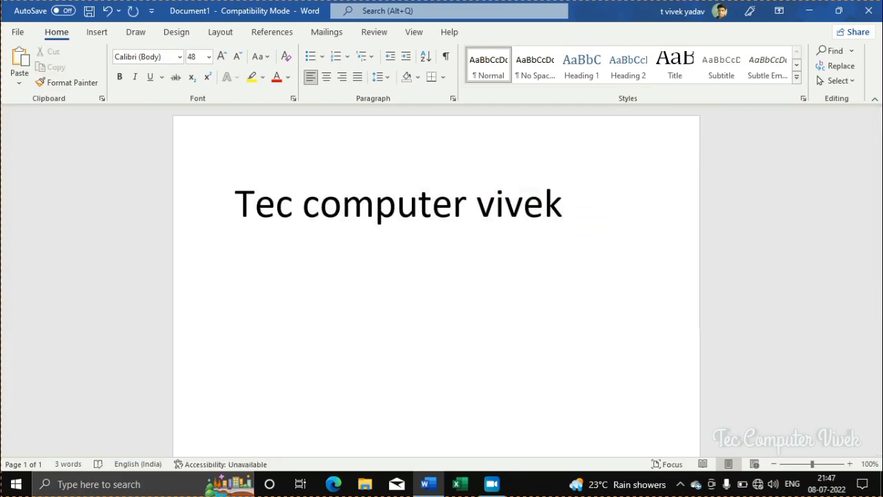
{"action": "key", "text": "ctrl+v"}
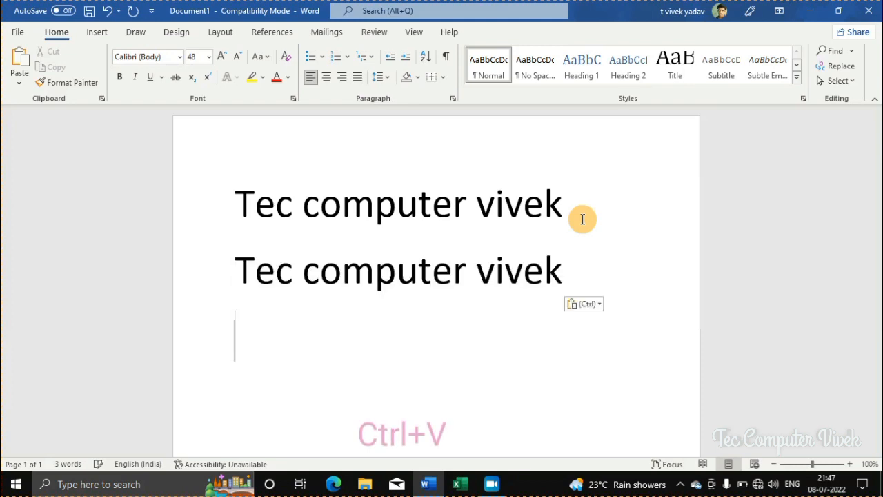
{"action": "left_click", "coordinate": [20, 62]}
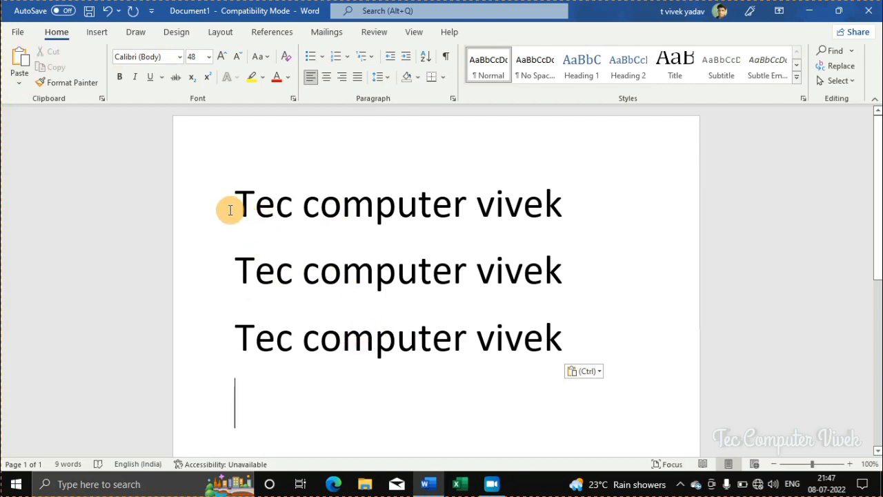
Step: Make the first of the three text lines bold, toggling the formatting off and on again
{"action": "left_click_drag", "start_coordinate": [236, 215], "coordinate": [534, 217]}
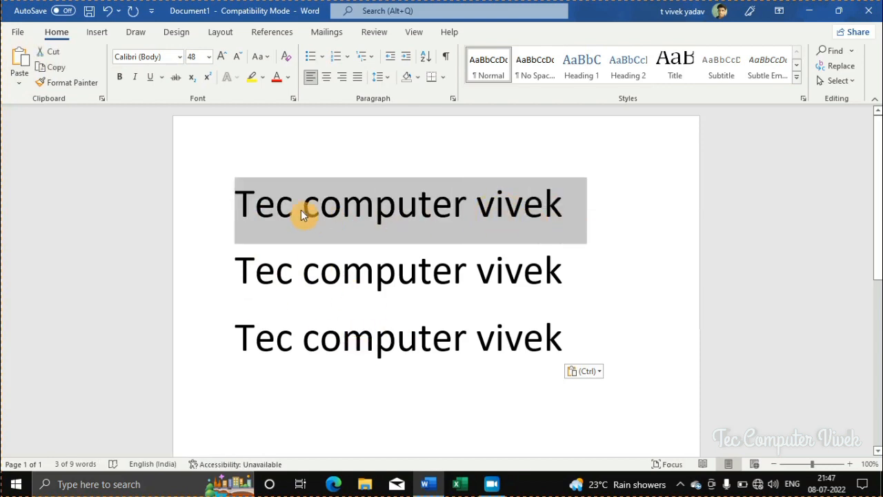
{"action": "left_click", "coordinate": [230, 203]}
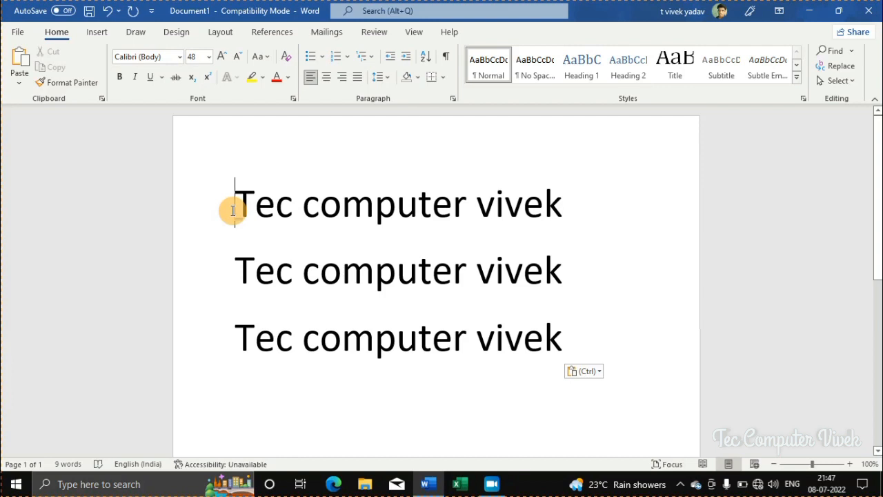
{"action": "left_click_drag", "start_coordinate": [233, 210], "coordinate": [558, 211]}
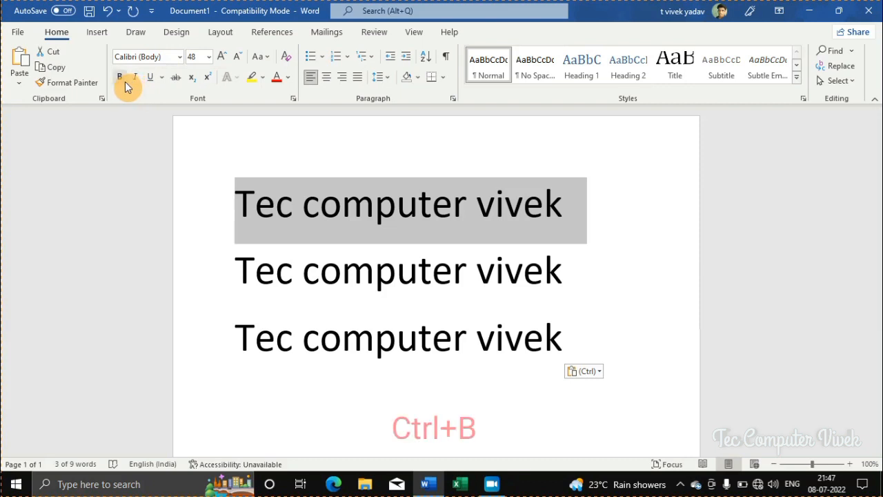
{"action": "key", "text": "ctrl+b"}
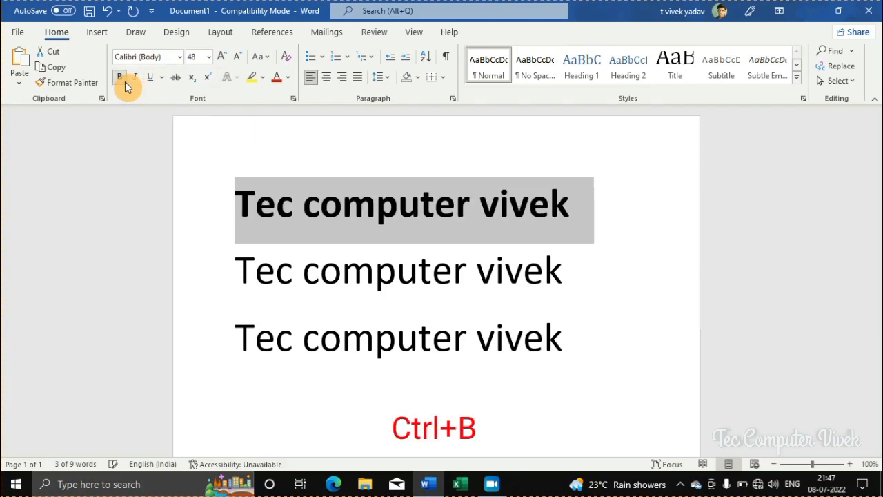
{"action": "key", "text": "ctrl+b"}
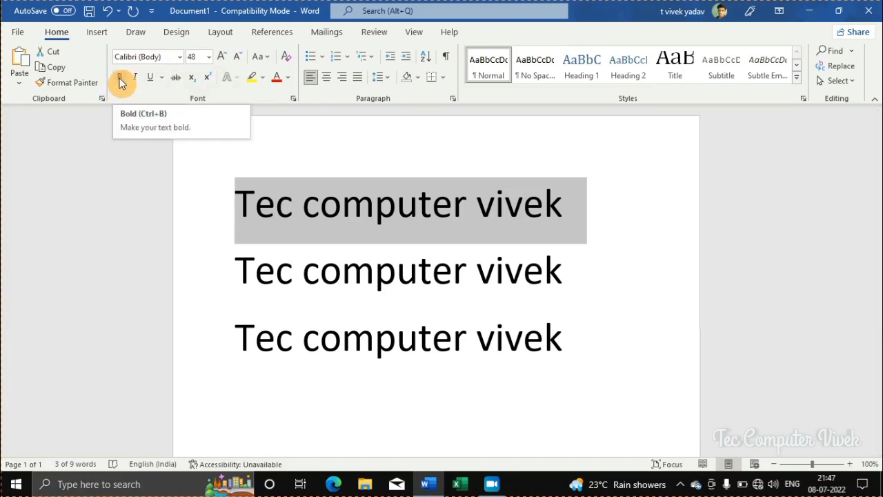
{"action": "left_click", "coordinate": [120, 78]}
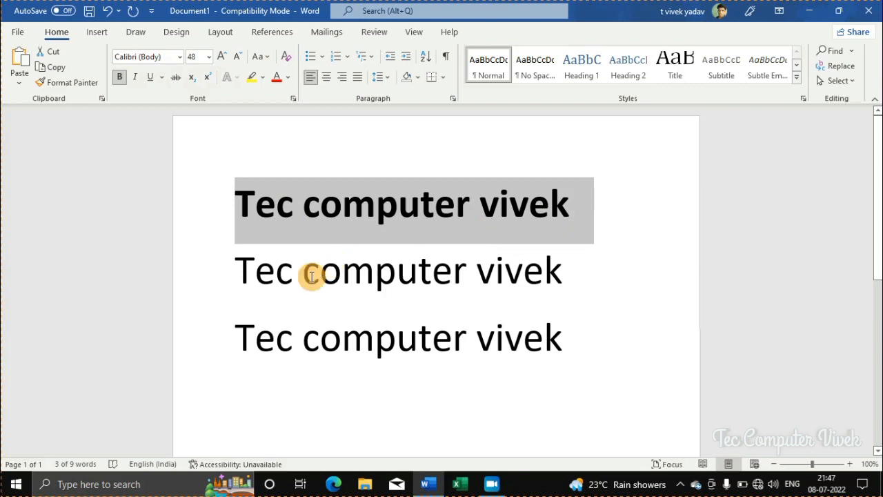
Step: Italicize the second text line and underline the third text line
{"action": "left_click", "coordinate": [213, 286]}
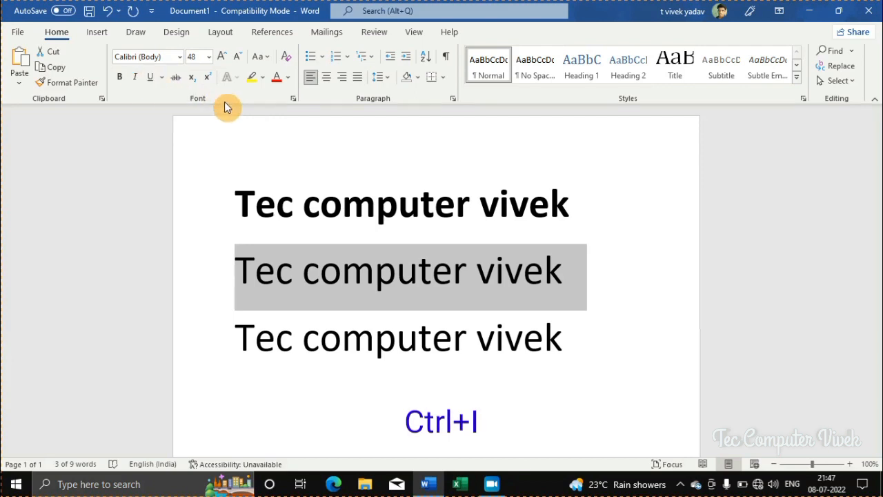
{"action": "key", "text": "ctrl+i"}
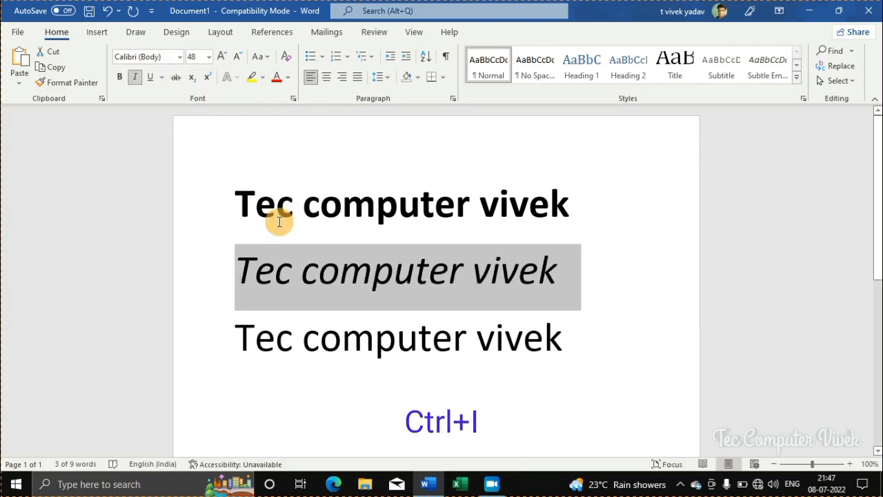
{"action": "left_click_drag", "start_coordinate": [235, 345], "coordinate": [612, 349]}
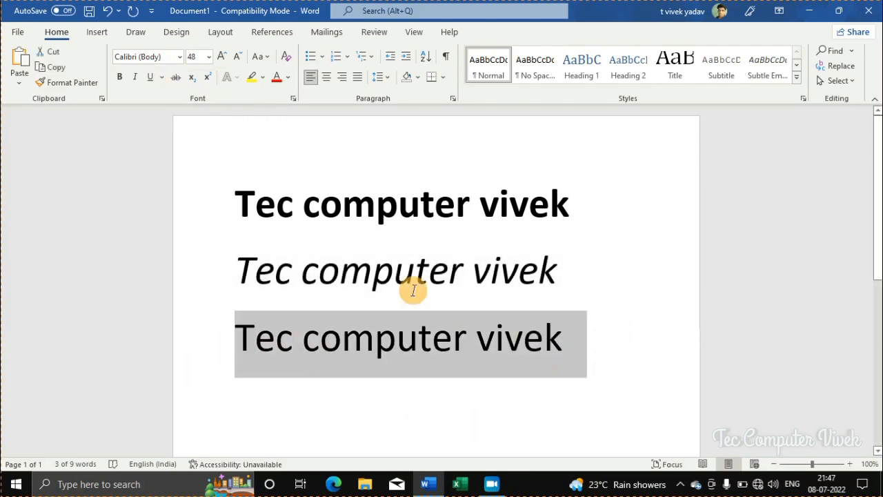
{"action": "key", "text": "ctrl+u"}
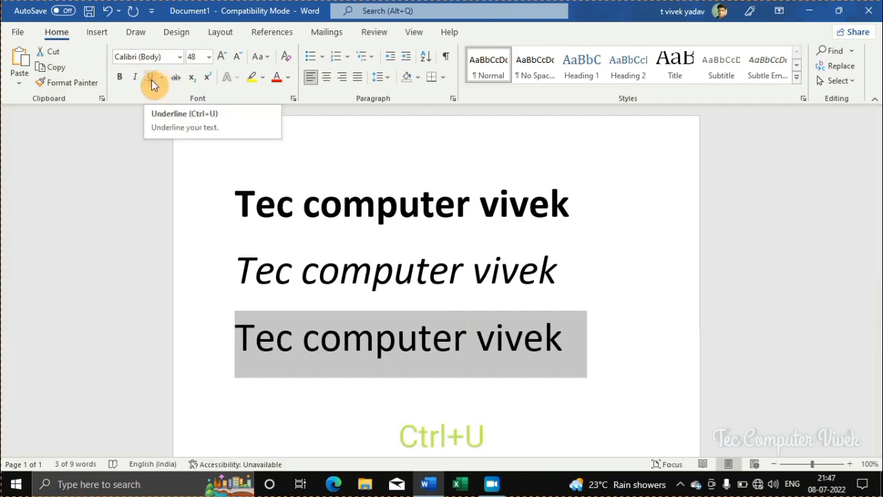
{"action": "left_click", "coordinate": [151, 78]}
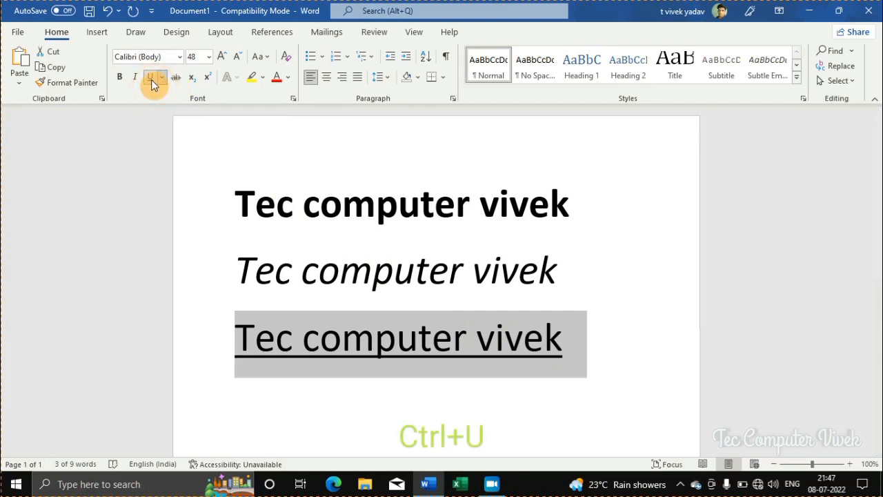
Step: Enter 100 on a new line below the underlined text and apply strikethrough to it
{"action": "left_click", "coordinate": [572, 385]}
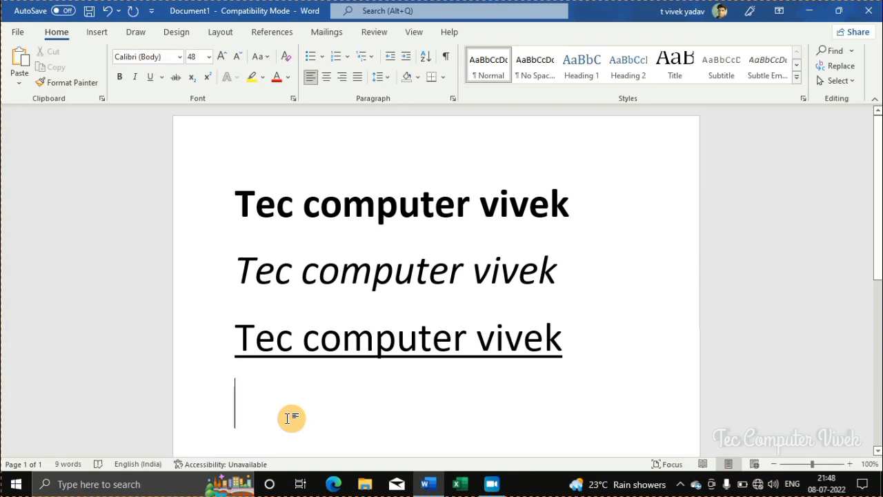
{"action": "type", "text": "100"}
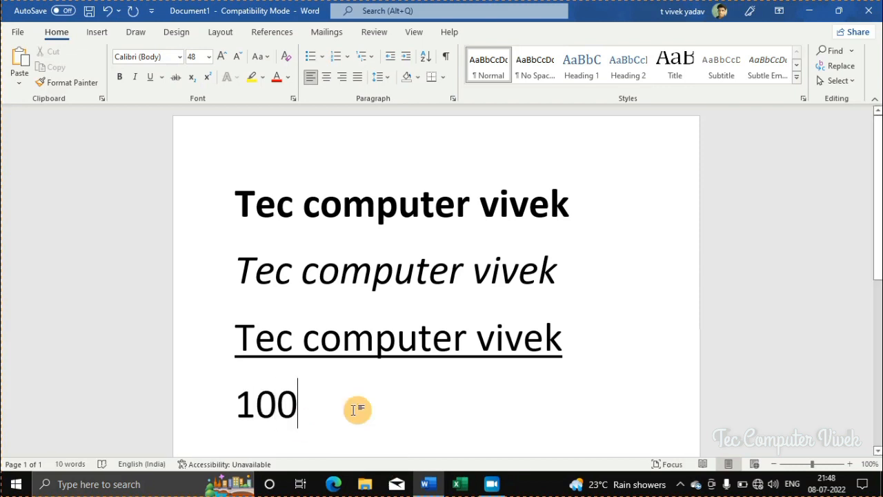
{"action": "left_click_drag", "start_coordinate": [316, 406], "coordinate": [223, 407]}
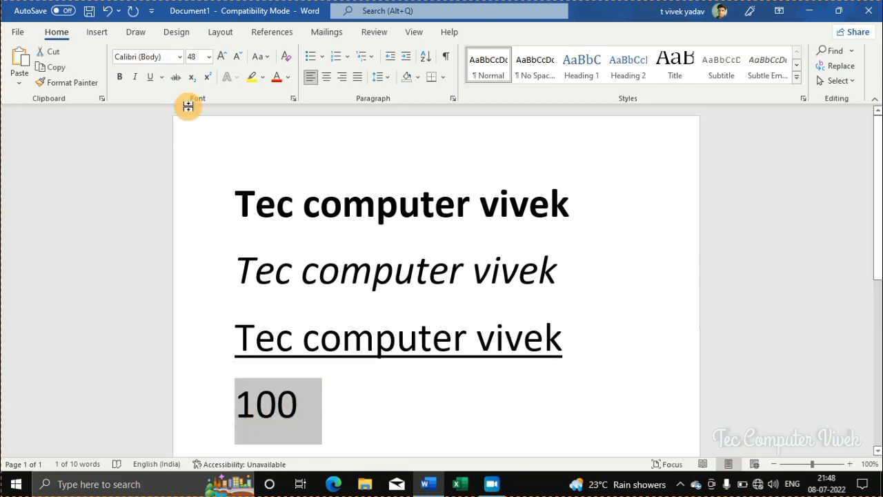
{"action": "left_click", "coordinate": [175, 76]}
{"action": "left_click", "coordinate": [354, 407]}
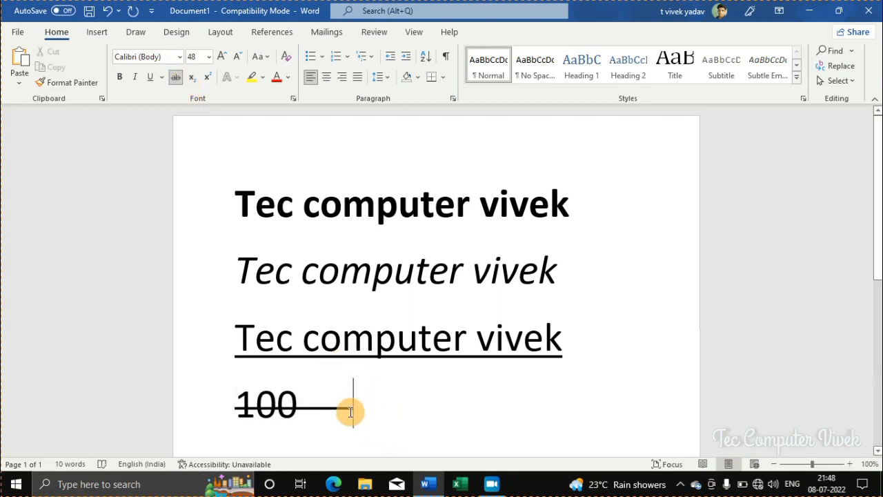
Step: Shorten the struck-through number to 10 and turn strikethrough off for further typing
{"action": "key", "text": "BackSpace"}
{"action": "key", "text": "BackSpace"}
{"action": "key", "text": "BackSpace"}
{"action": "key", "text": "BackSpace"}
{"action": "key", "text": "BackSpace"}
{"action": "key", "text": "BackSpace"}
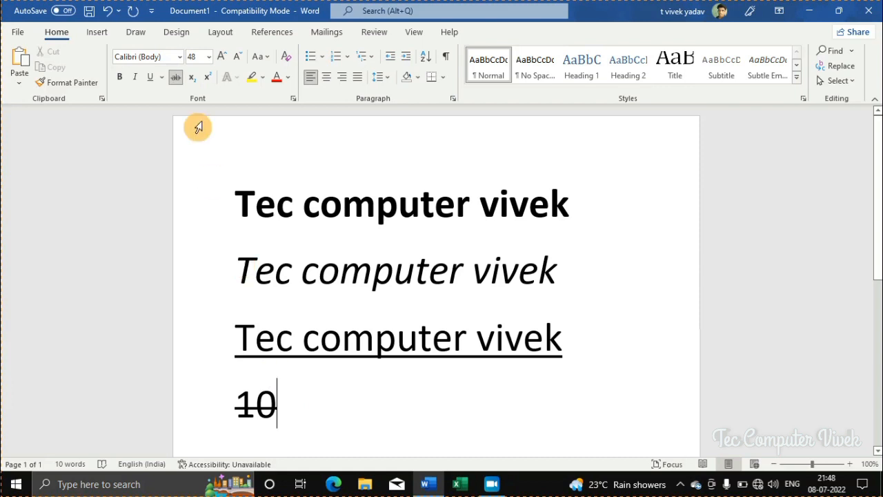
{"action": "left_click", "coordinate": [176, 77]}
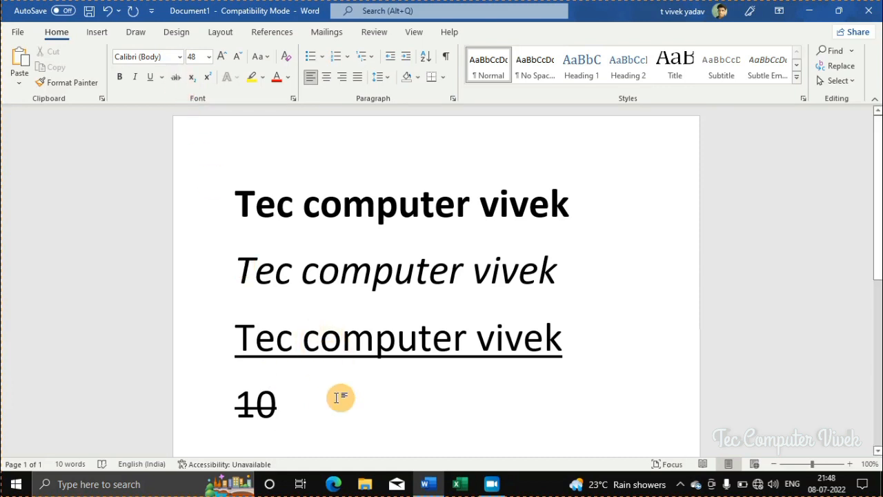
Step: Add the number 8 without strikethrough on a new line below the struck-through 10
{"action": "left_click", "coordinate": [361, 407]}
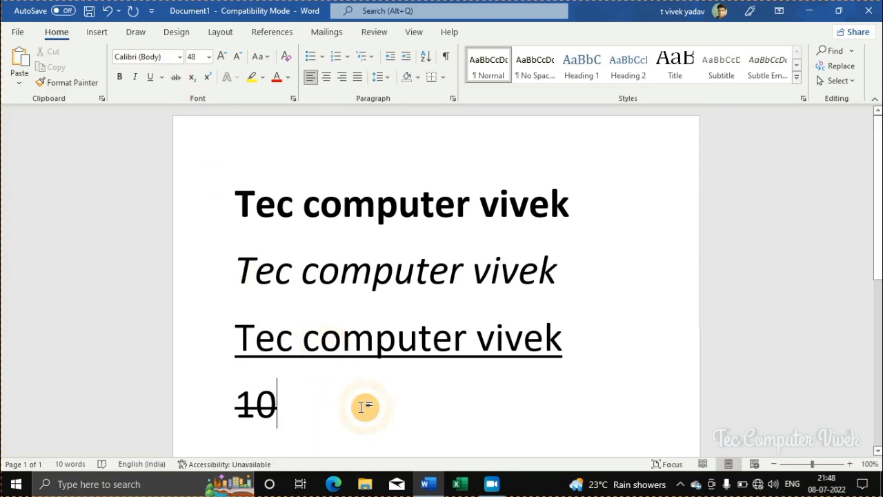
{"action": "key", "text": "Return"}
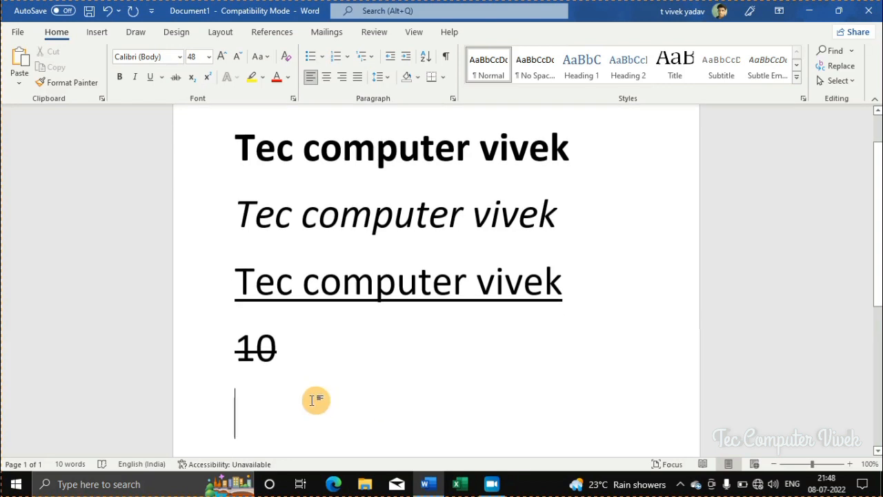
{"action": "type", "text": "10"}
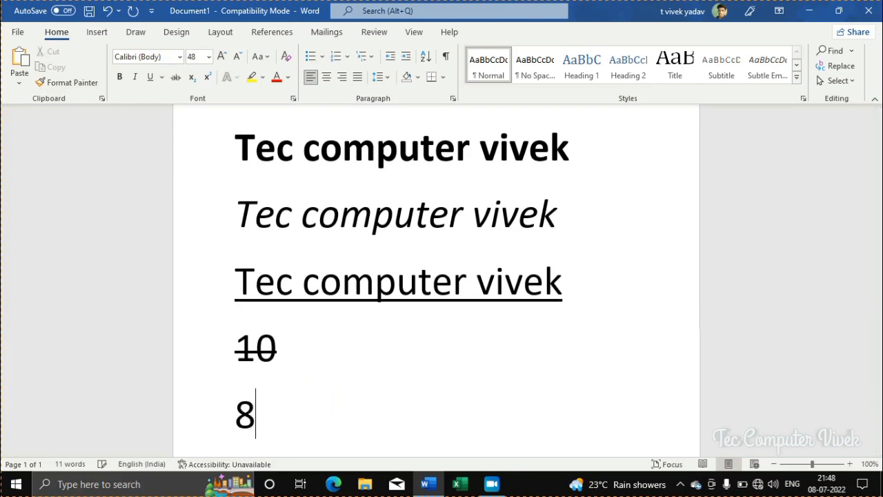
{"action": "scroll", "coordinate": [314, 435], "scroll_direction": "down", "scroll_amount": 1}
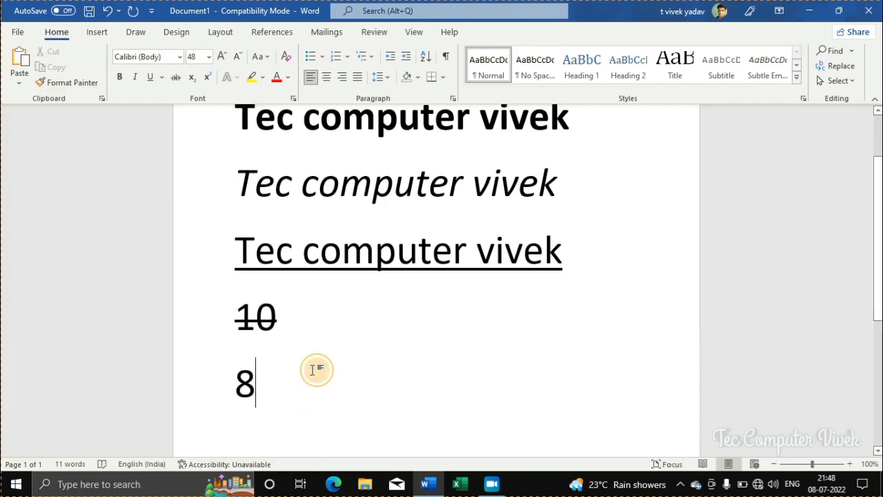
{"action": "left_click", "coordinate": [313, 339]}
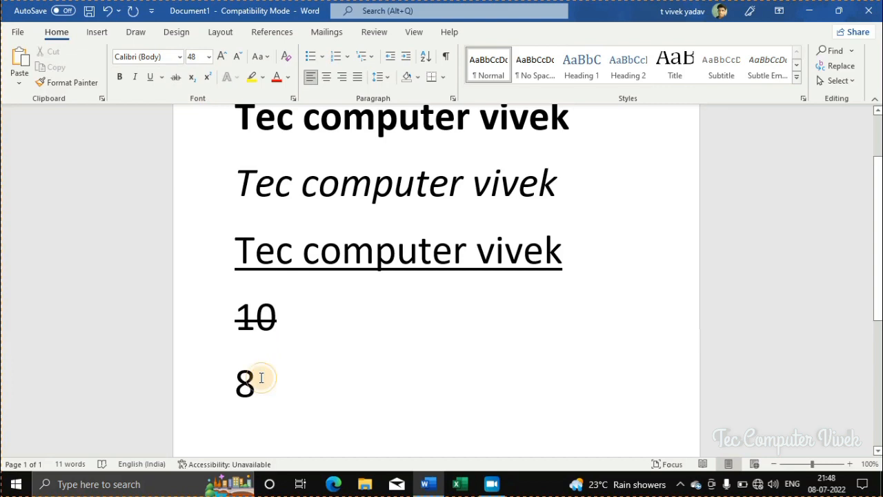
Step: Add "loga" after the 8, separated by spaces, and format its final "a" as subscript
{"action": "left_click", "coordinate": [282, 394]}
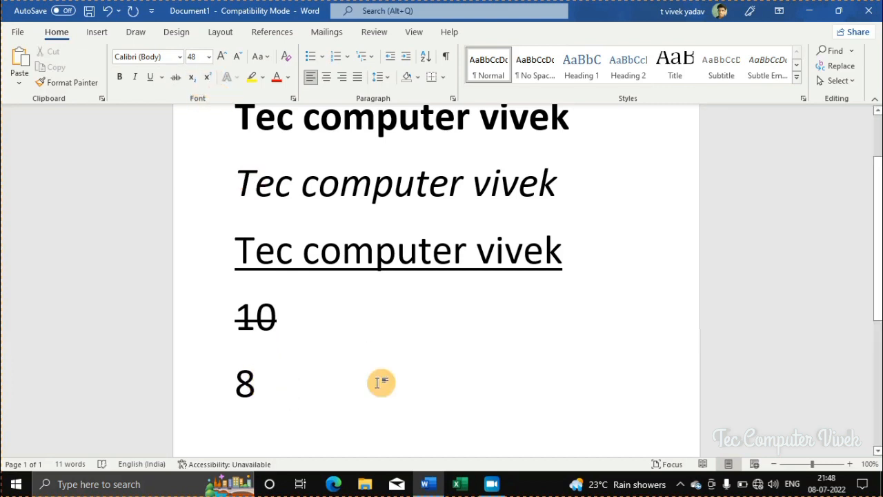
{"action": "type", "text": "I"}
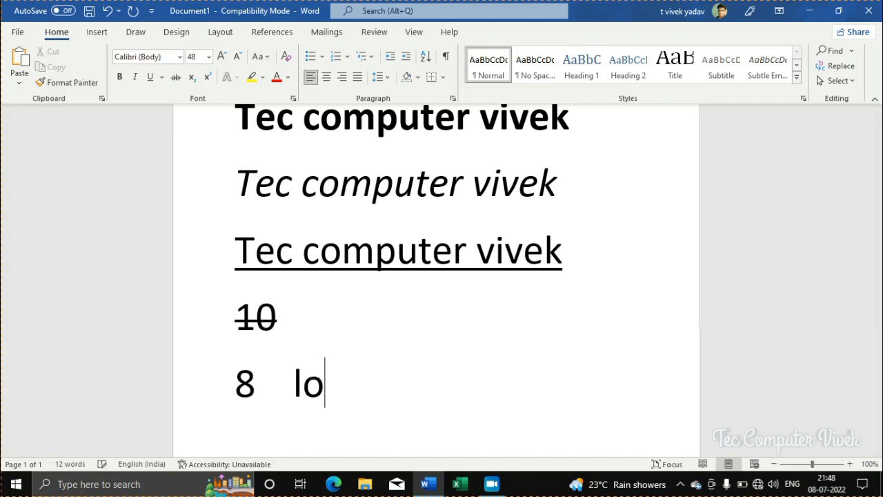
{"action": "type", "text": "og"}
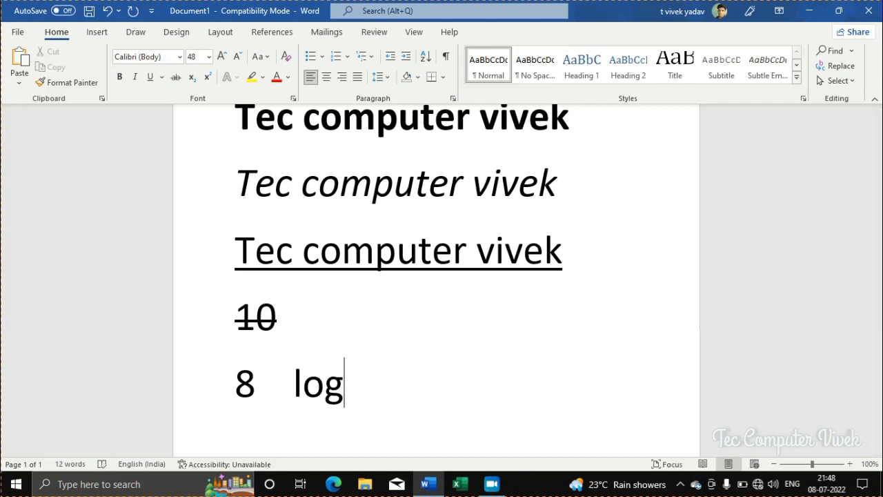
{"action": "type", "text": "a"}
{"action": "key", "text": "shift+Left"}
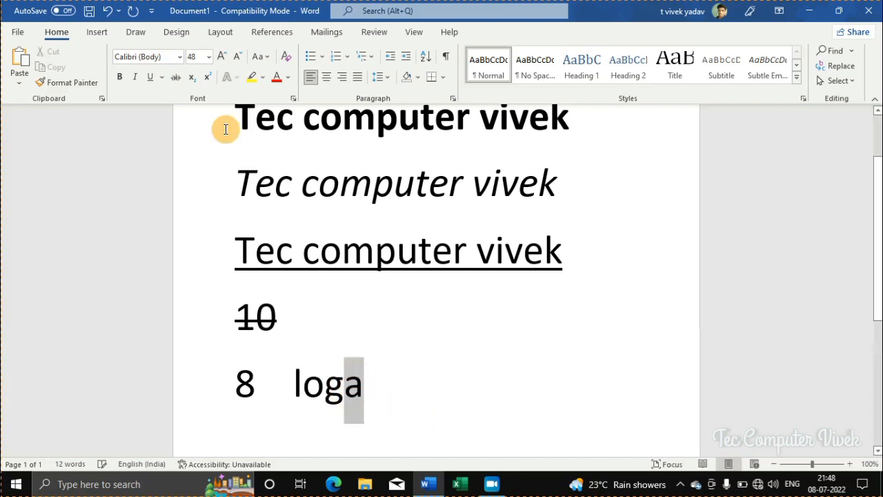
{"action": "left_click", "coordinate": [193, 77]}
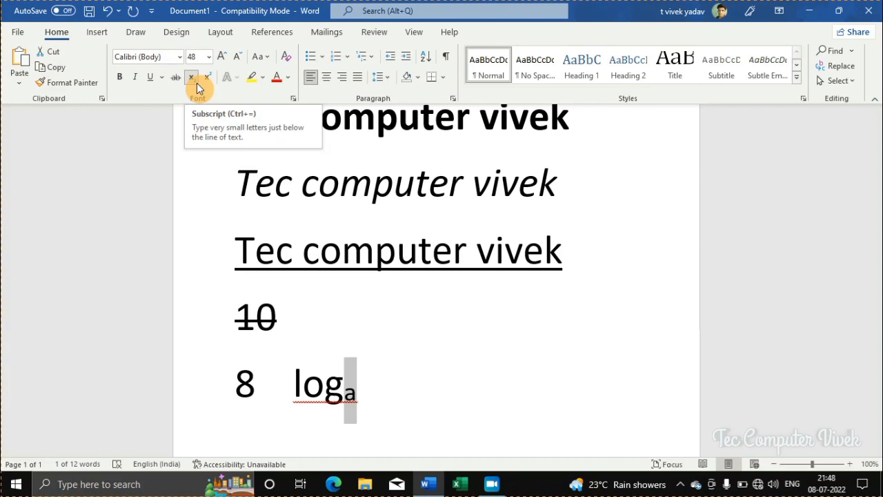
{"action": "key", "text": "ctrl+="}
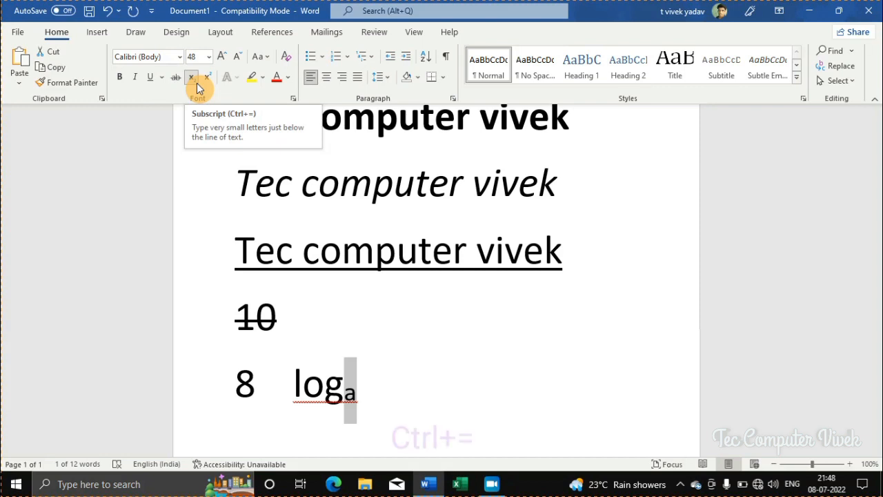
Step: Ignore all spelling errors for the word "loga"
{"action": "left_click", "coordinate": [310, 397]}
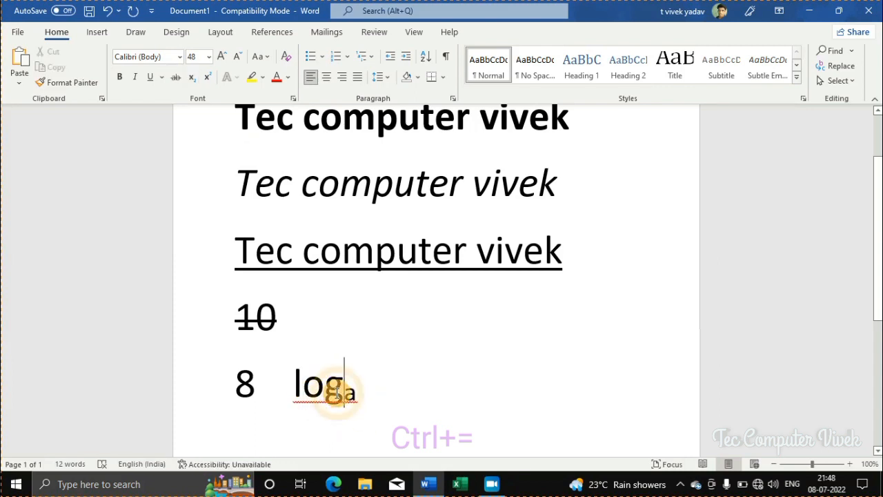
{"action": "left_click", "coordinate": [344, 398]}
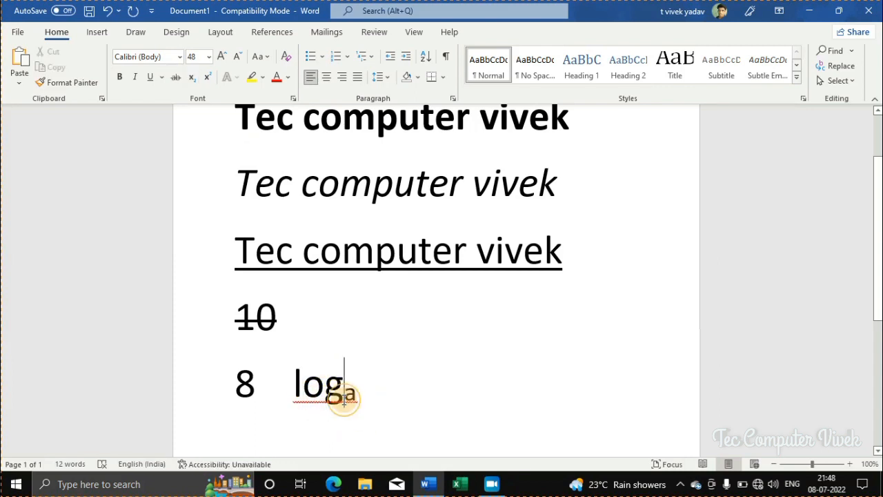
{"action": "right_click", "coordinate": [344, 398]}
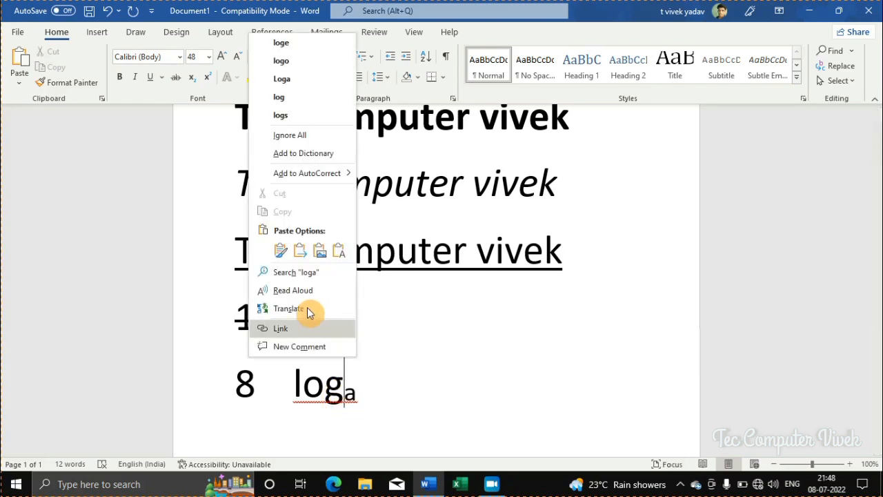
{"action": "left_click", "coordinate": [306, 139]}
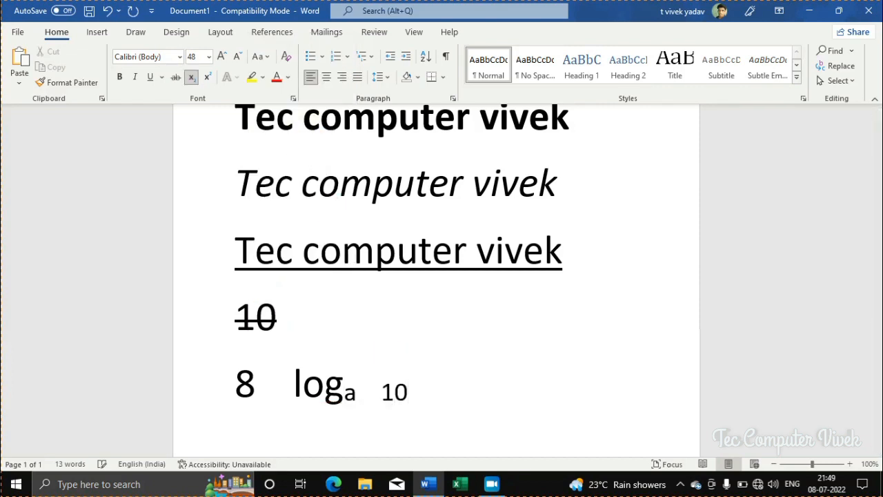
Step: Add 102 after the log expression and format its final digit 2 as superscript
{"action": "left_click_drag", "start_coordinate": [420, 392], "coordinate": [408, 391]}
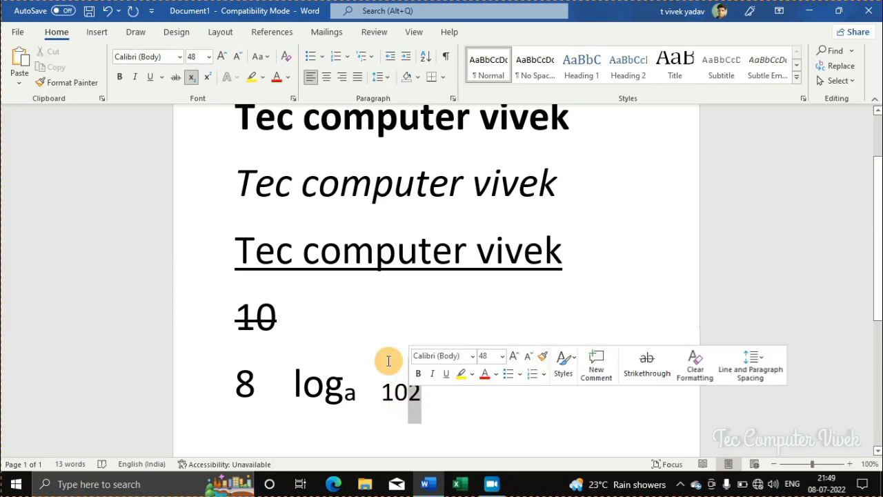
{"action": "left_click", "coordinate": [212, 78]}
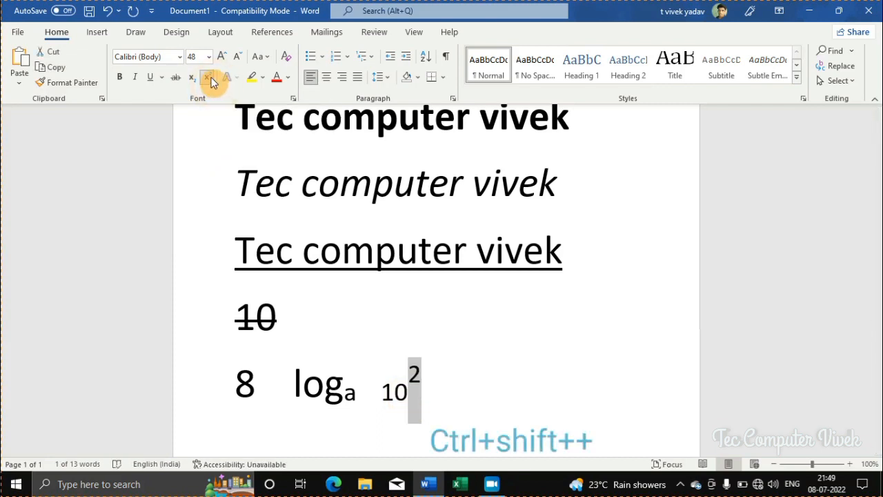
{"action": "left_click", "coordinate": [441, 386]}
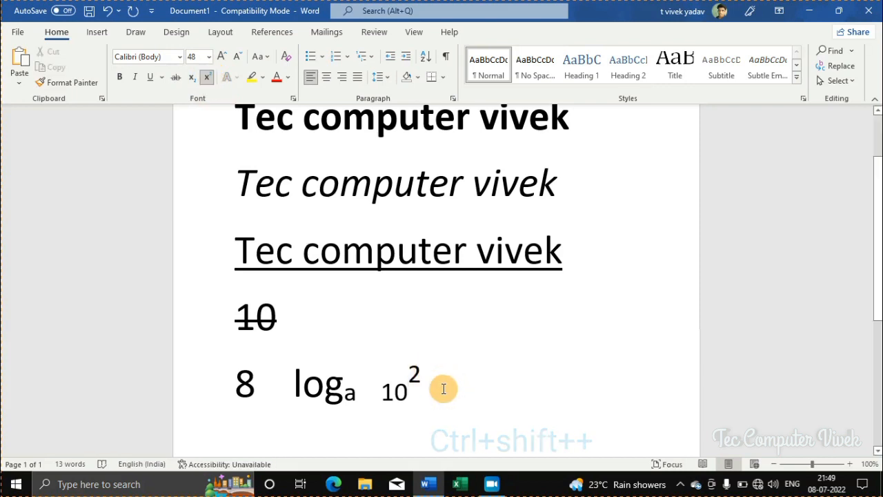
{"action": "scroll", "coordinate": [441, 382], "scroll_direction": "down", "scroll_amount": 1}
{"action": "key", "text": "Return"}
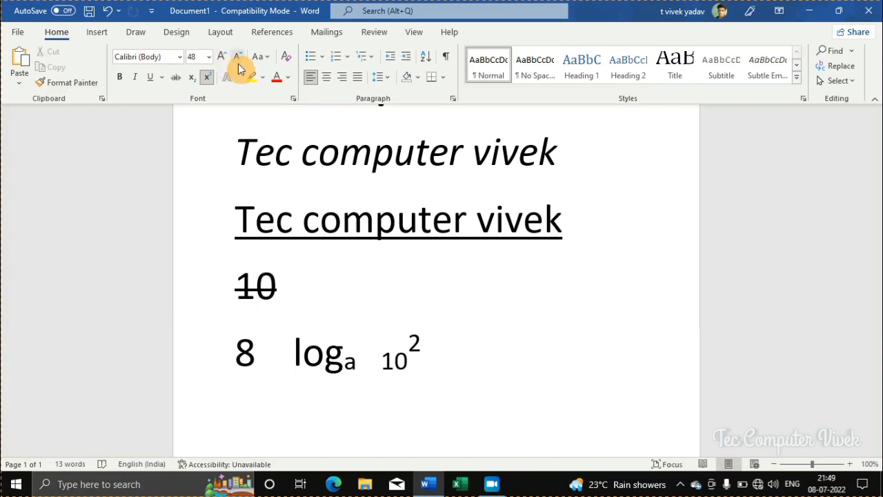
Step: Change the bold first text line to UPPERCASE
{"action": "scroll", "coordinate": [323, 309], "scroll_direction": "up", "scroll_amount": 4}
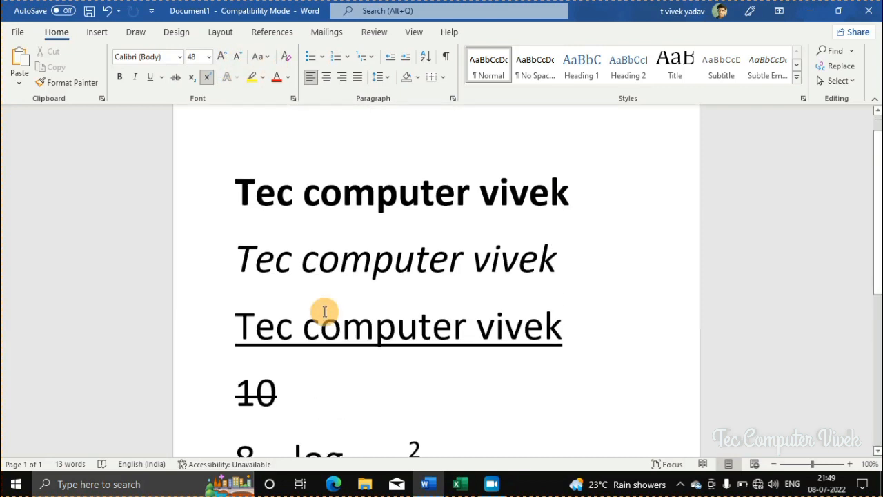
{"action": "left_click_drag", "start_coordinate": [232, 213], "coordinate": [591, 215]}
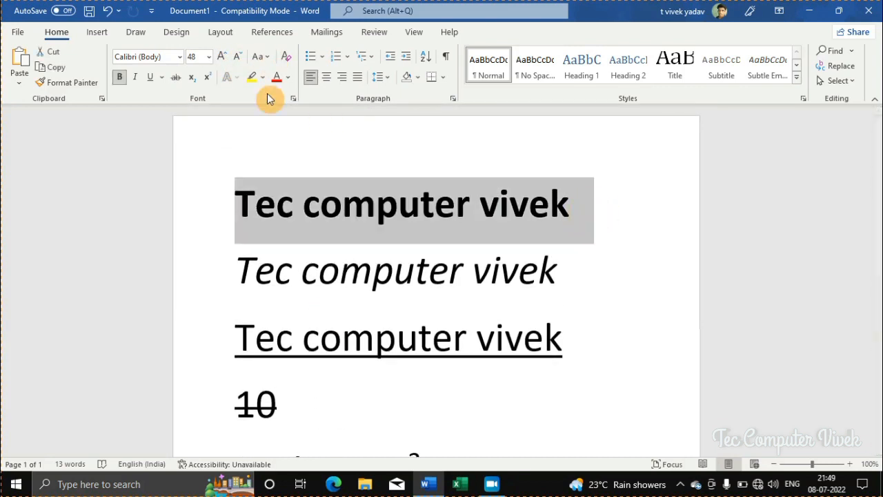
{"action": "left_click", "coordinate": [262, 59]}
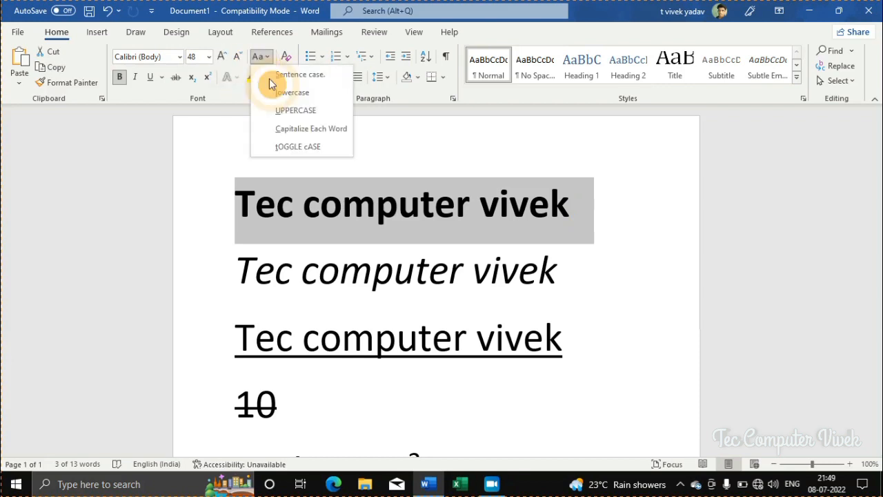
{"action": "left_click", "coordinate": [296, 109]}
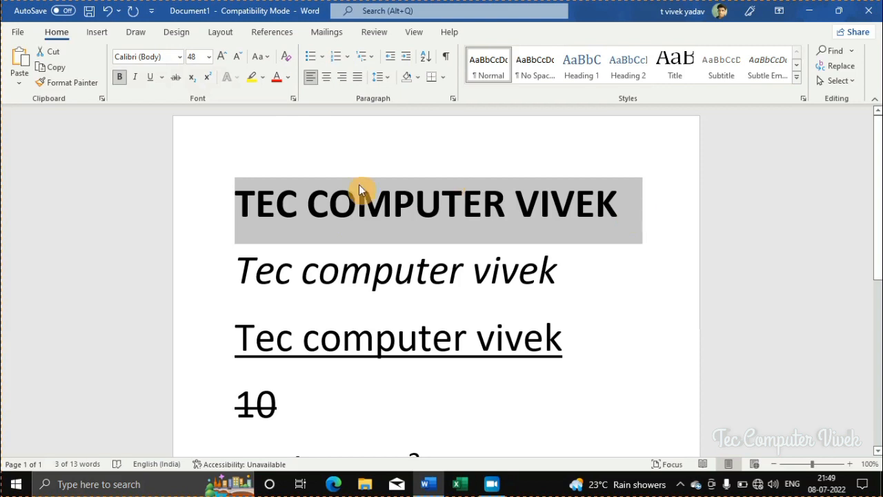
Step: Change the bold first line to lowercase, and finally to Sentence case
{"action": "left_click", "coordinate": [258, 57]}
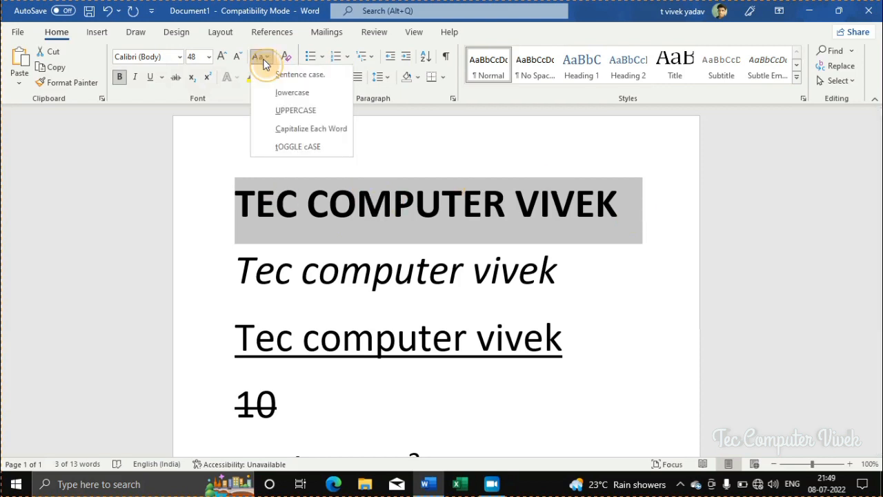
{"action": "left_click", "coordinate": [293, 94]}
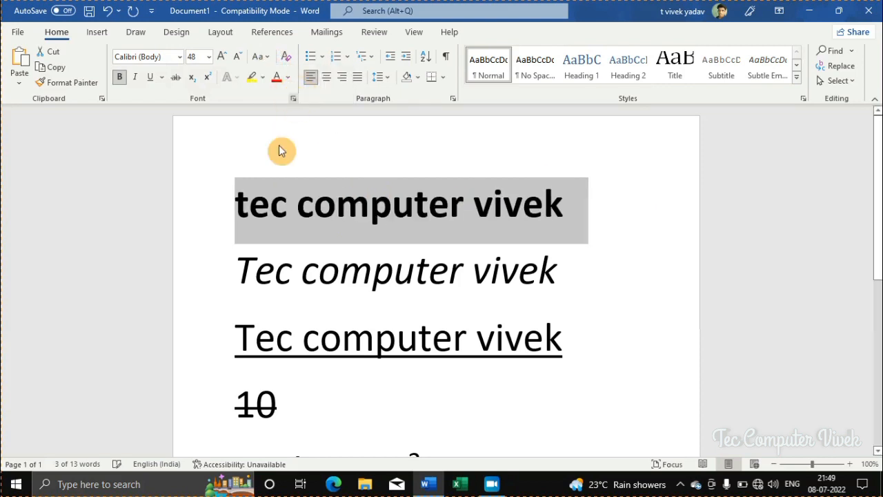
{"action": "left_click", "coordinate": [268, 58]}
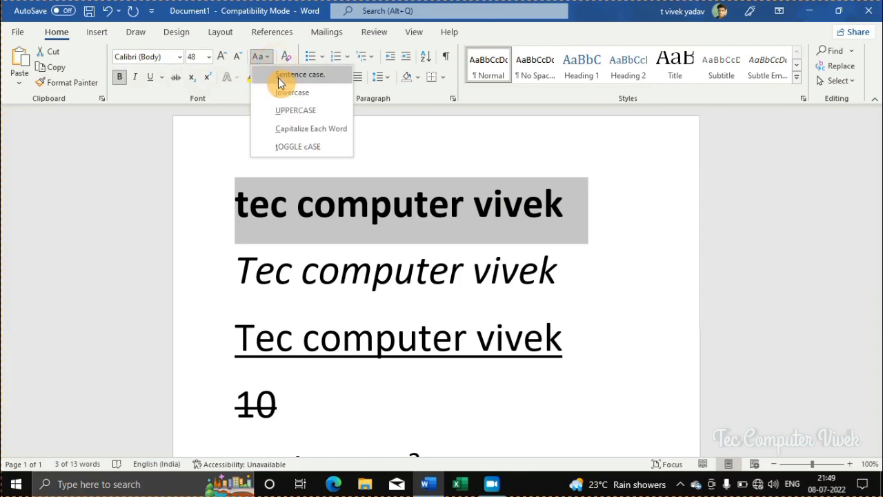
{"action": "left_click", "coordinate": [278, 75]}
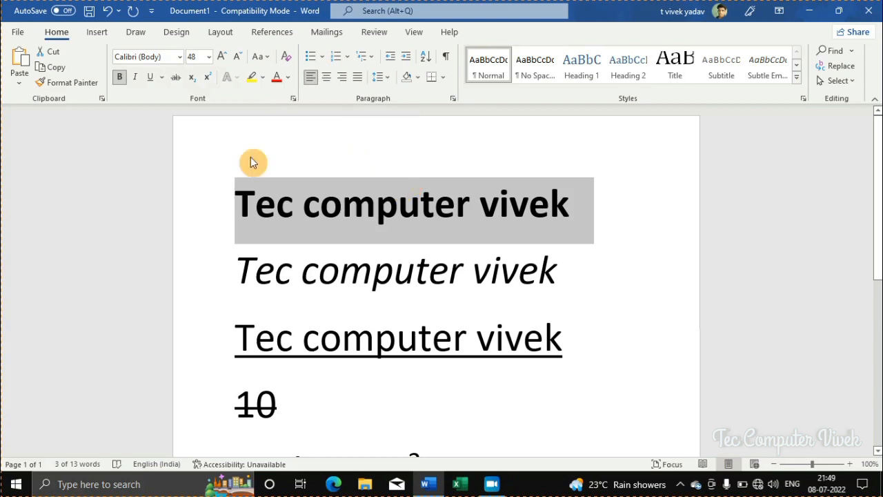
Step: Colour the bold first line's text red, and replace that with the dark blue theme colour
{"action": "left_click", "coordinate": [282, 80]}
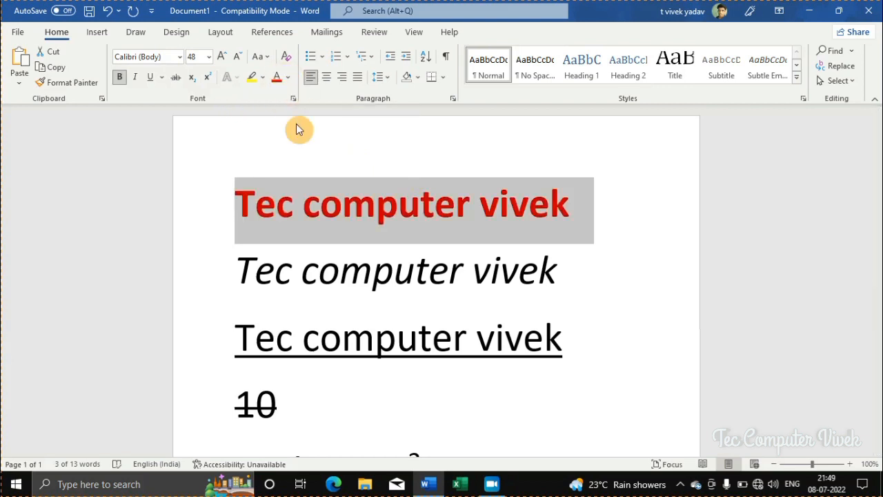
{"action": "left_click", "coordinate": [311, 150]}
{"action": "left_click", "coordinate": [212, 209]}
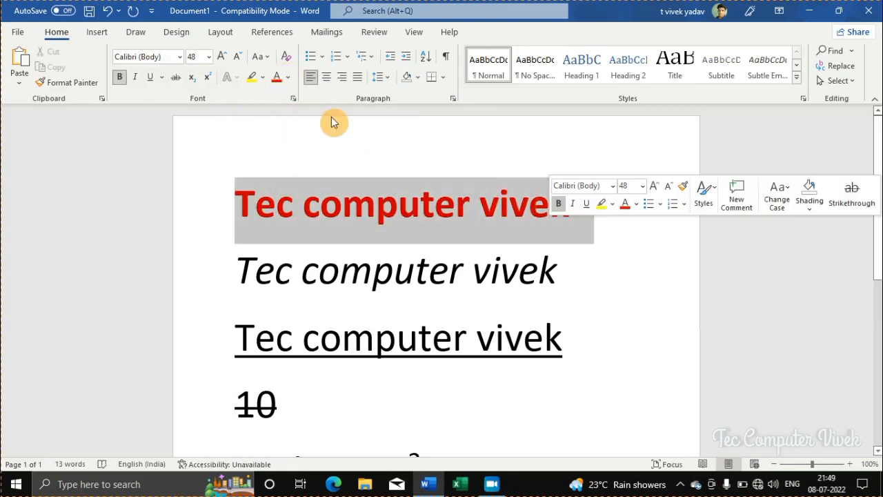
{"action": "left_click", "coordinate": [288, 78]}
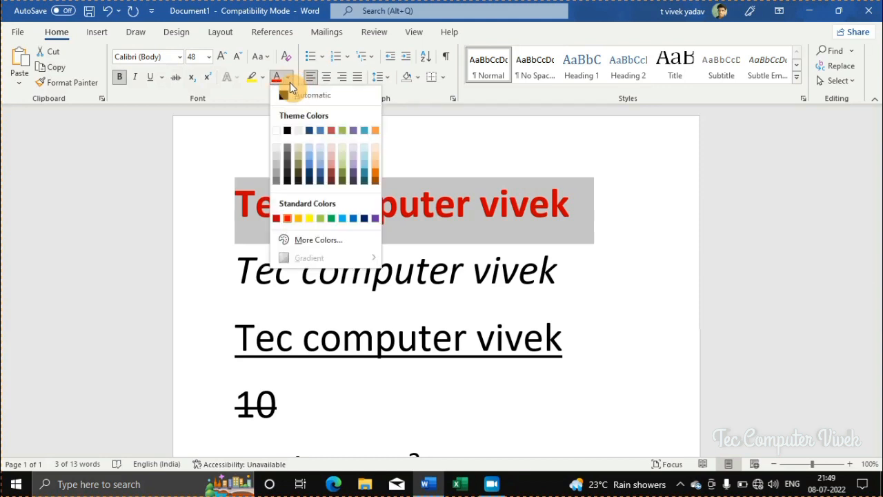
{"action": "left_click", "coordinate": [312, 130]}
{"action": "left_click", "coordinate": [399, 204]}
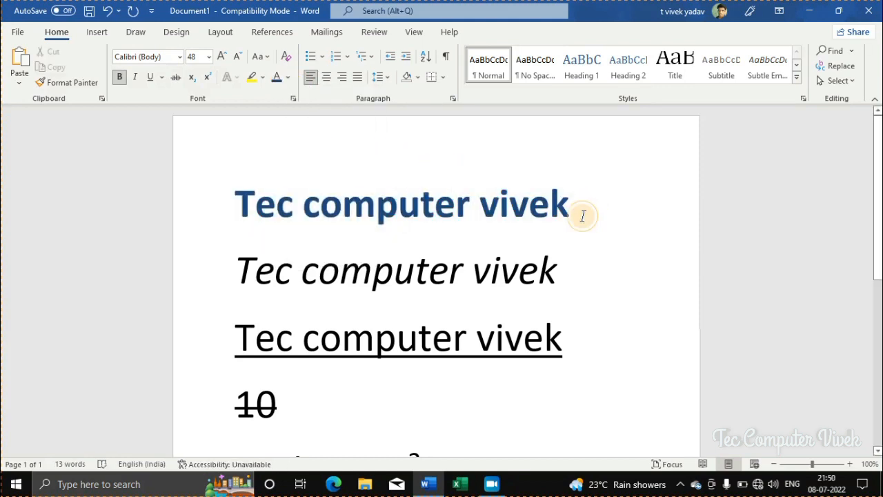
Step: Highlight the italic second line in yellow, and change its highlight to bright green
{"action": "left_click_drag", "start_coordinate": [237, 268], "coordinate": [591, 272]}
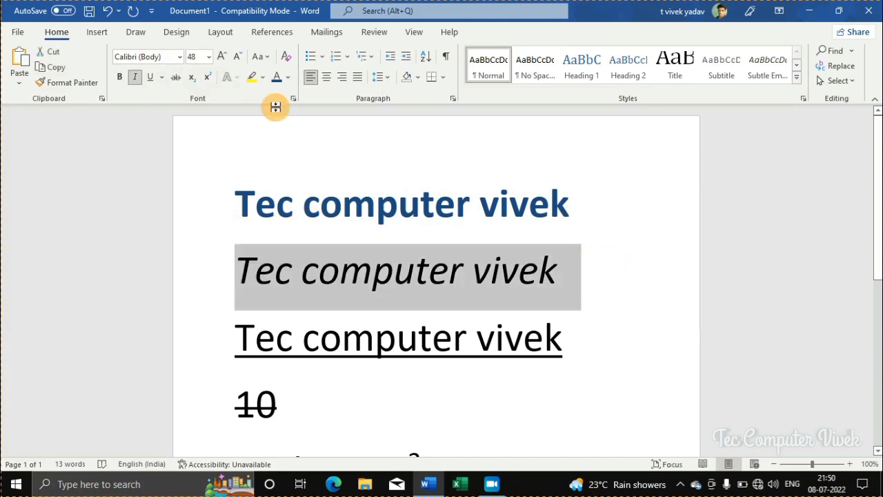
{"action": "left_click", "coordinate": [253, 77]}
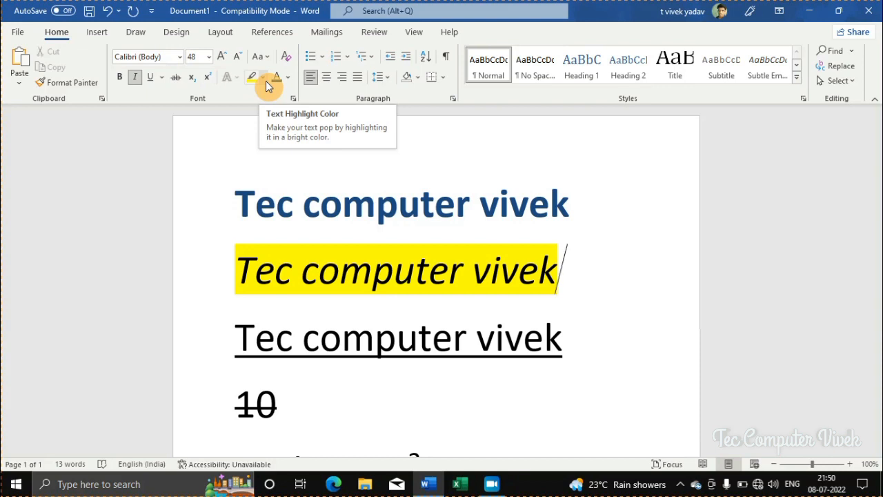
{"action": "left_click", "coordinate": [266, 81]}
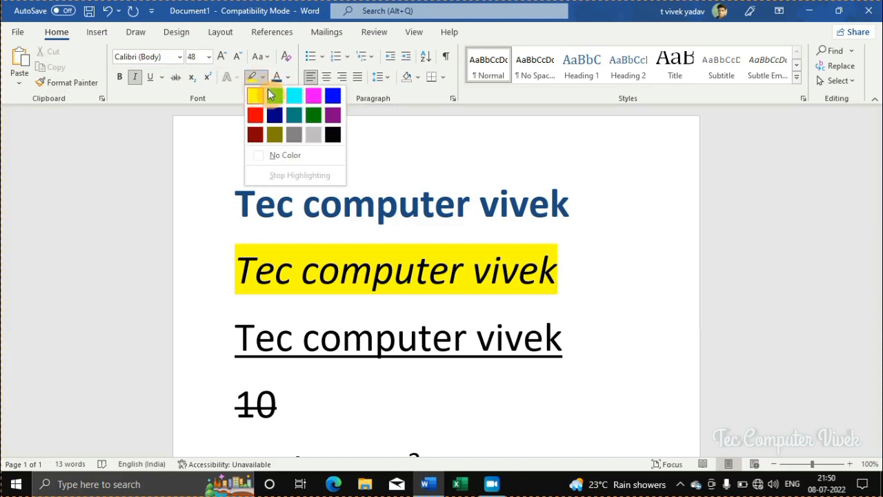
{"action": "left_click", "coordinate": [275, 97]}
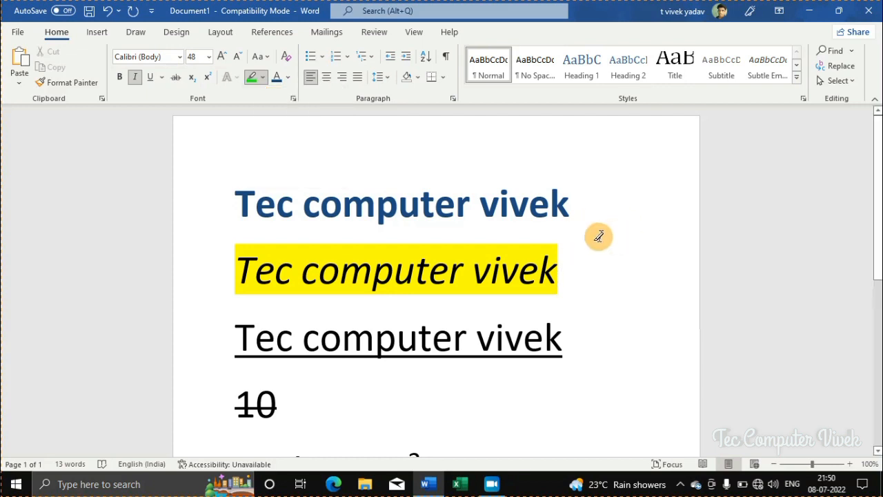
{"action": "mouse_move", "coordinate": [237, 261]}
{"action": "left_mouse_down"}
{"action": "mouse_move", "coordinate": [509, 256]}
{"action": "mouse_move", "coordinate": [516, 265]}
{"action": "mouse_move", "coordinate": [572, 266]}
{"action": "left_mouse_up"}
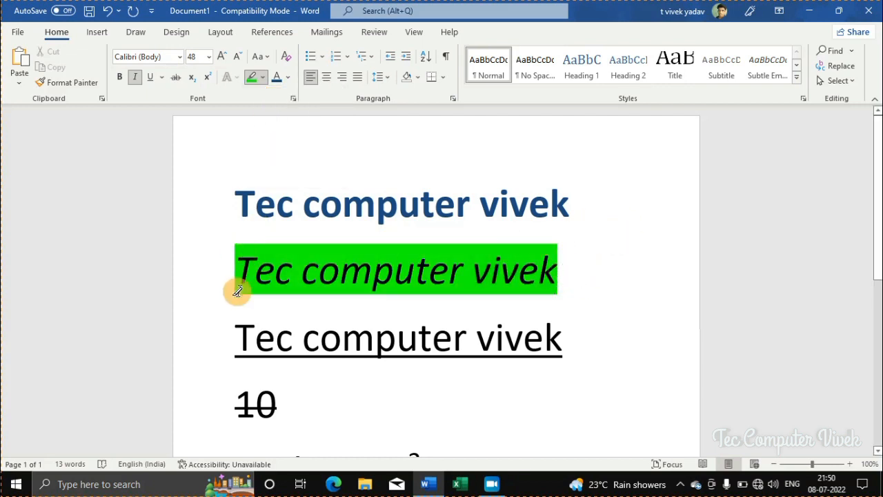
Step: Highlight the underlined third line and the dark blue first line in bright green
{"action": "left_click_drag", "start_coordinate": [236, 325], "coordinate": [560, 330]}
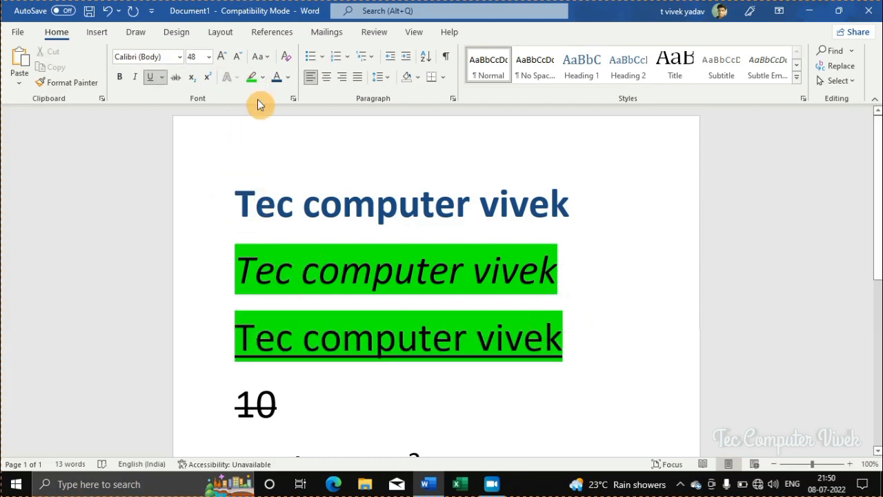
{"action": "left_click", "coordinate": [246, 77]}
{"action": "mouse_move", "coordinate": [233, 193]}
{"action": "left_mouse_down"}
{"action": "mouse_move", "coordinate": [690, 198]}
{"action": "mouse_move", "coordinate": [584, 193]}
{"action": "mouse_move", "coordinate": [203, 209]}
{"action": "mouse_move", "coordinate": [236, 197]}
{"action": "mouse_move", "coordinate": [623, 219]}
{"action": "left_mouse_up"}
{"action": "key", "text": "ctrl+c"}
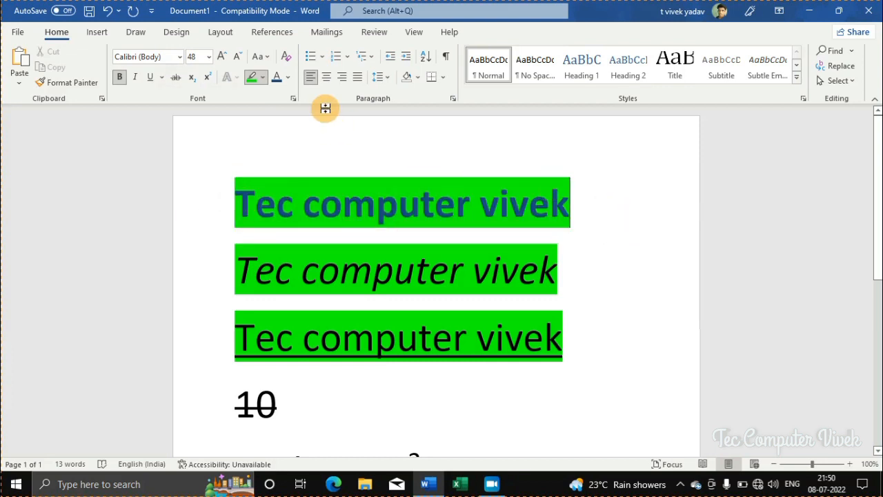
Step: Undo the green highlight on the dark blue first line
{"action": "key", "text": "ctrl+z"}
{"action": "left_click", "coordinate": [106, 16]}
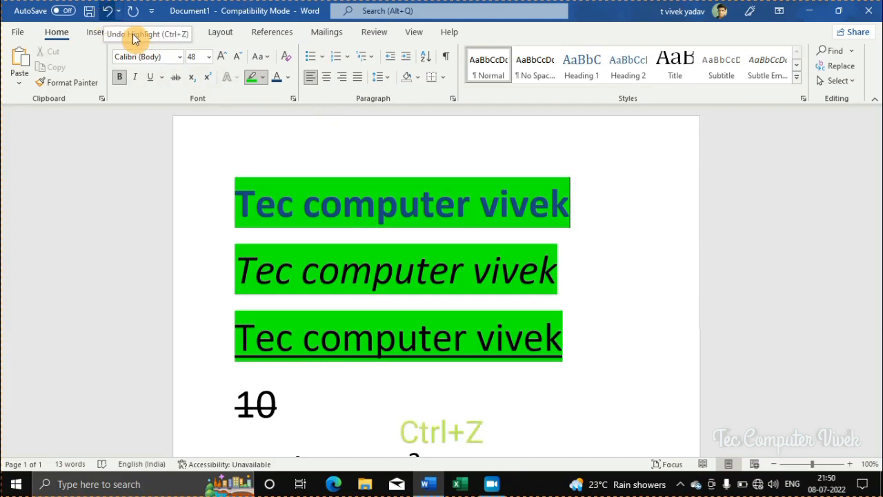
{"action": "key", "text": "ctrl+z"}
{"action": "key", "text": "ctrl+z"}
{"action": "key", "text": "ctrl+z"}
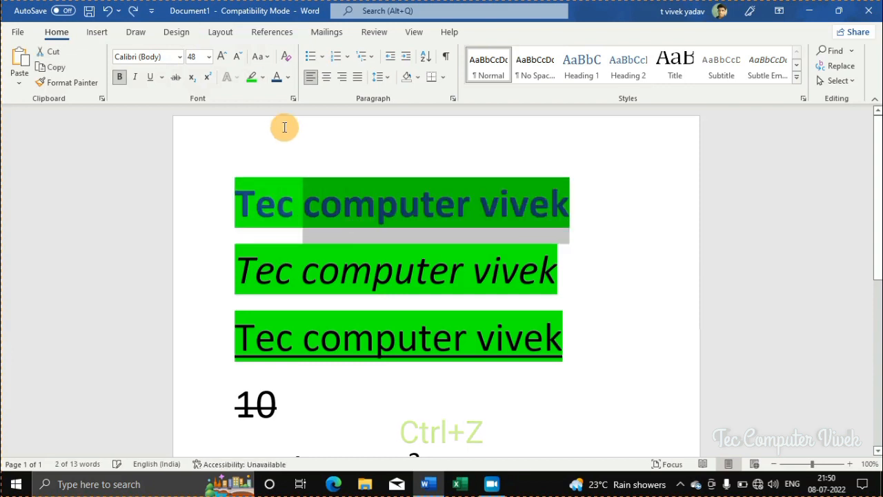
Step: Paste the copied "Tec computer vivek" line four times after the letters "Te" in the first line
{"action": "left_click", "coordinate": [266, 130]}
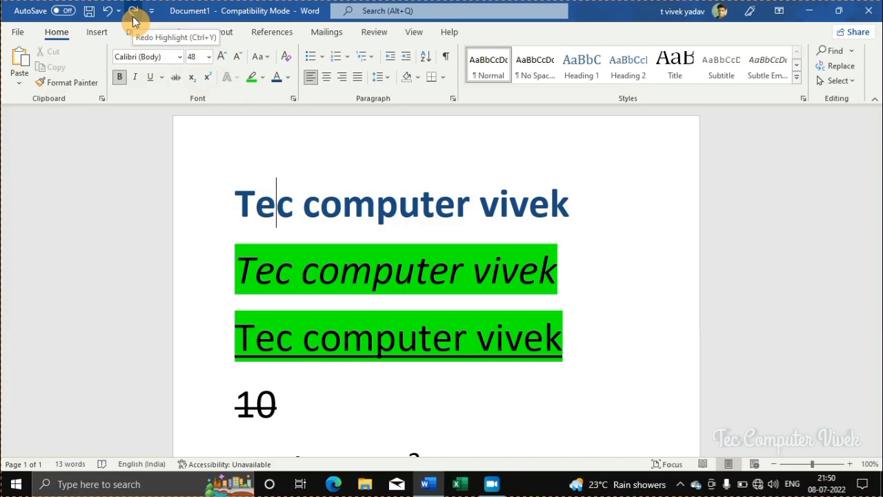
{"action": "key", "text": "ctrl+v"}
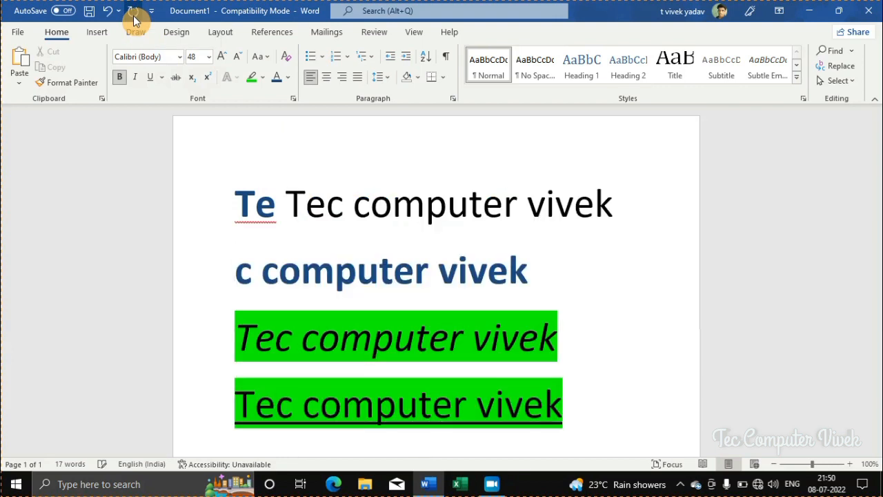
{"action": "key", "text": "ctrl+v"}
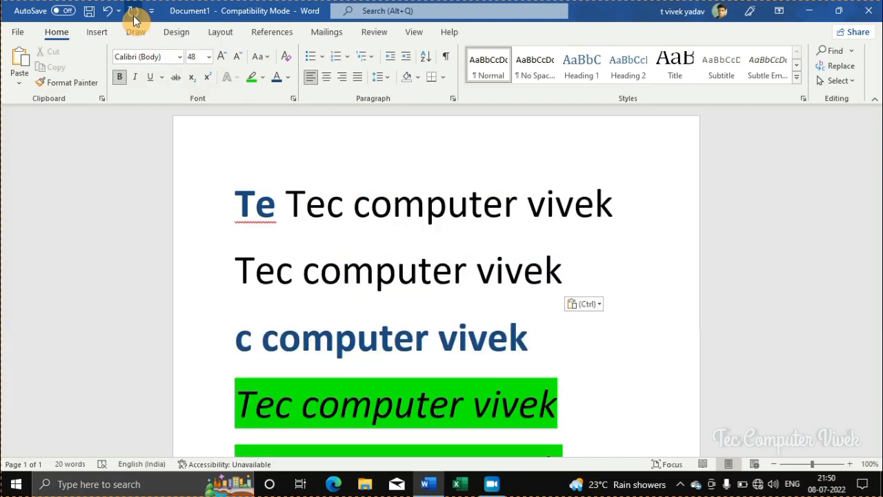
{"action": "key", "text": "ctrl+v"}
{"action": "left_click", "coordinate": [135, 17]}
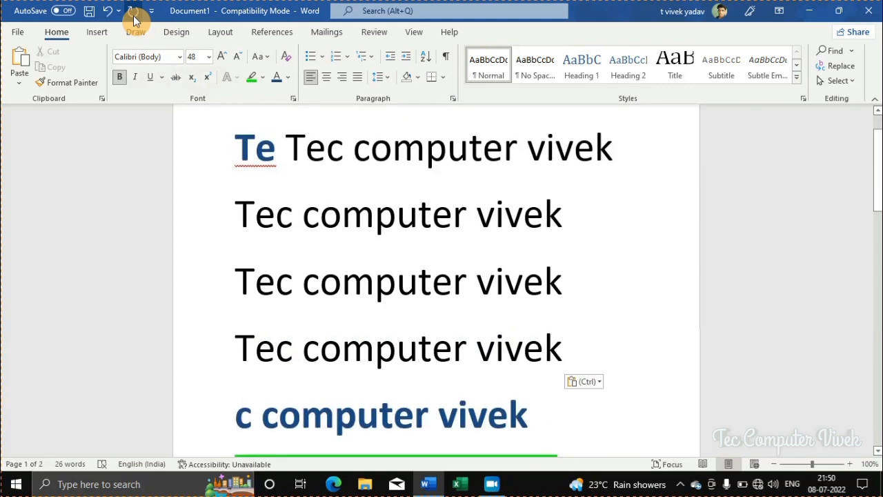
Step: Undo the last paste of "Tec computer vivek", and redo and repeat it for three copies
{"action": "key", "text": "ctrl"}
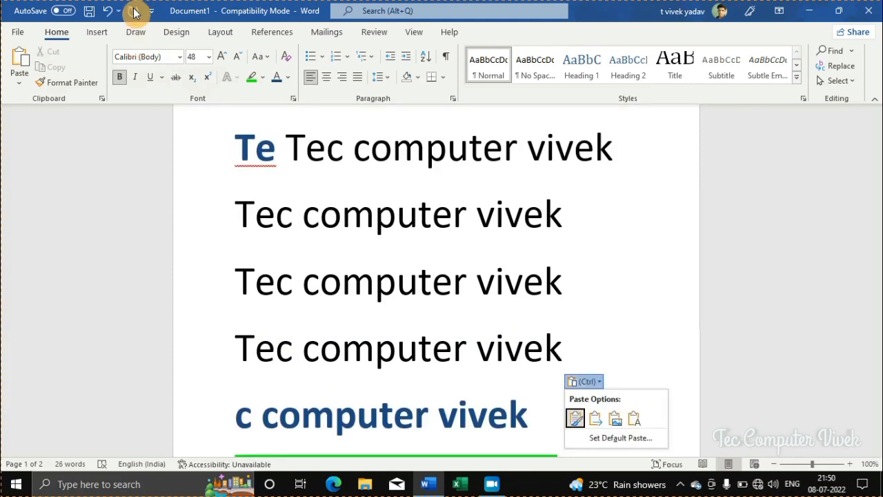
{"action": "left_click", "coordinate": [107, 11]}
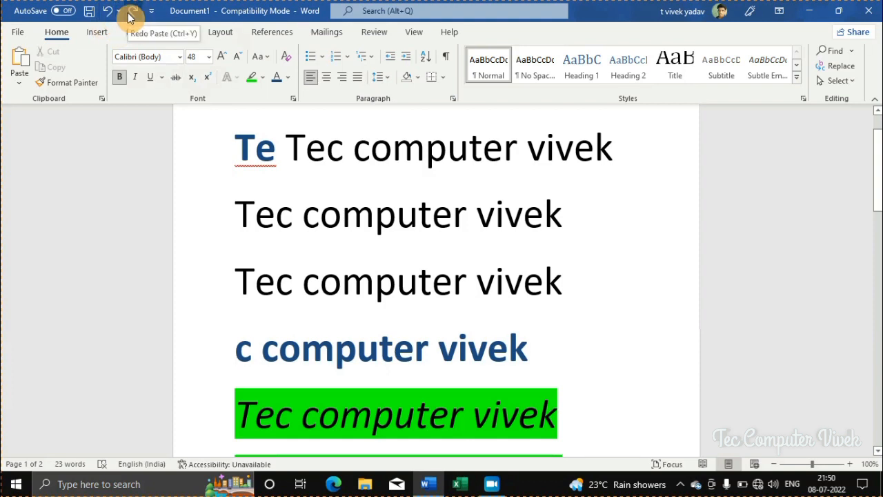
{"action": "left_click", "coordinate": [132, 14]}
{"action": "left_click", "coordinate": [131, 14]}
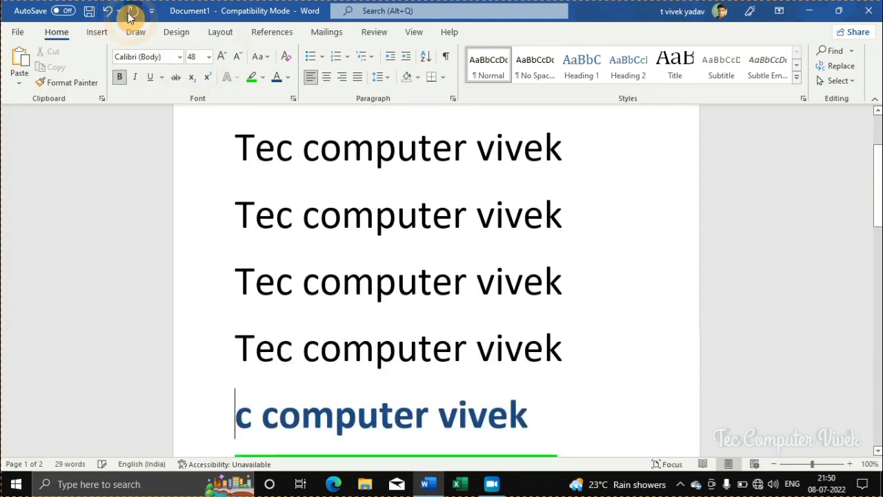
{"action": "left_click", "coordinate": [131, 14]}
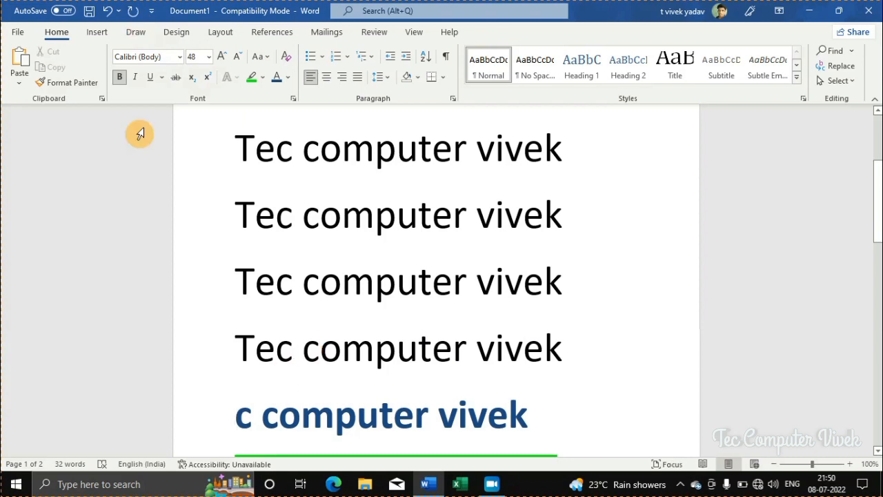
Step: Undo all pasted "Tec computer vivek" lines and go back into the green highlighting of the second and third lines
{"action": "left_click", "coordinate": [115, 16]}
{"action": "left_click", "coordinate": [115, 15]}
{"action": "left_click", "coordinate": [115, 15]}
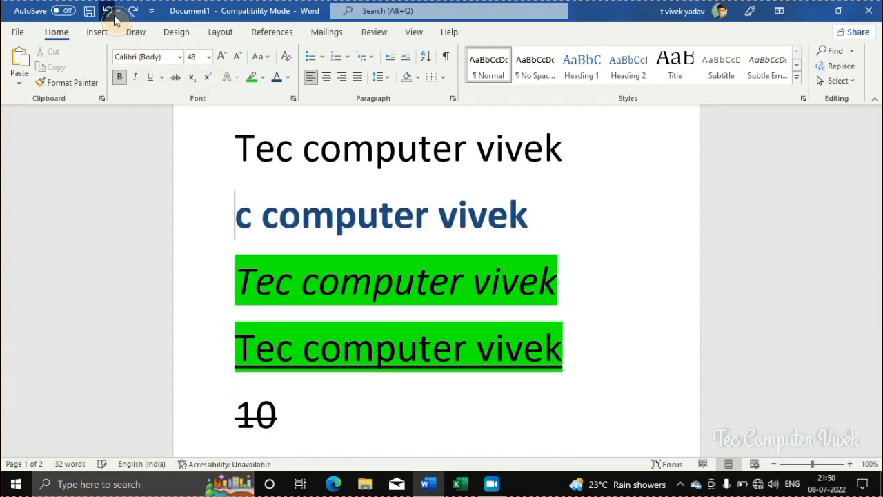
{"action": "left_click", "coordinate": [114, 15]}
{"action": "left_click", "coordinate": [115, 15]}
{"action": "left_click", "coordinate": [115, 16]}
Step: Redo the green highlights and the pasted lines, keeping only one pasted "Tec computer vivek" copy after "Te"
{"action": "left_click", "coordinate": [134, 13]}
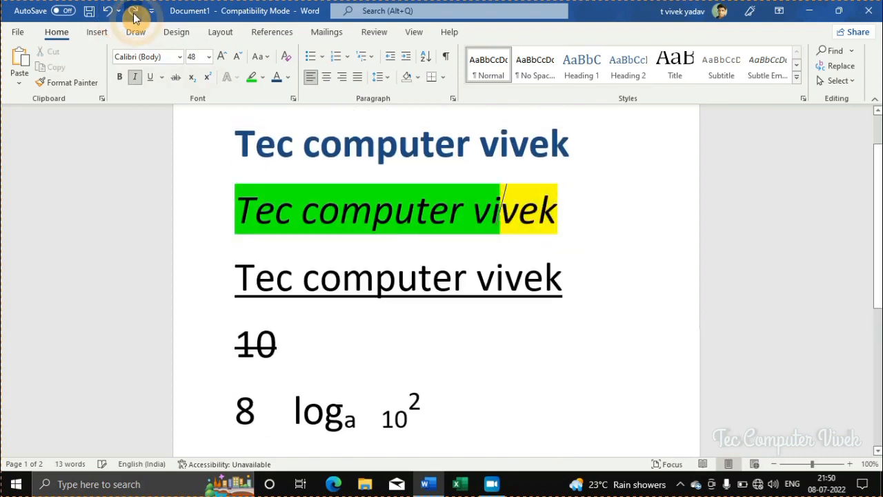
{"action": "left_click", "coordinate": [134, 13]}
{"action": "left_click", "coordinate": [134, 13]}
{"action": "left_click", "coordinate": [134, 12]}
{"action": "left_click", "coordinate": [134, 13]}
{"action": "left_click", "coordinate": [134, 12]}
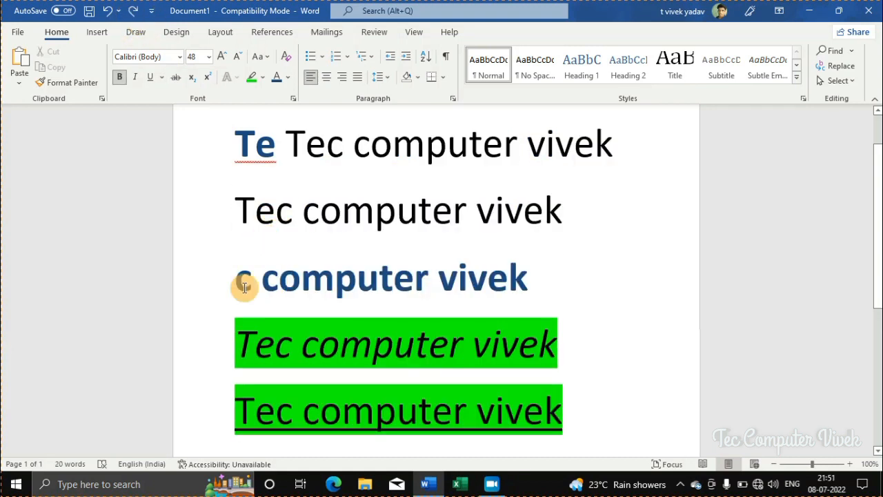
{"action": "left_click", "coordinate": [107, 11]}
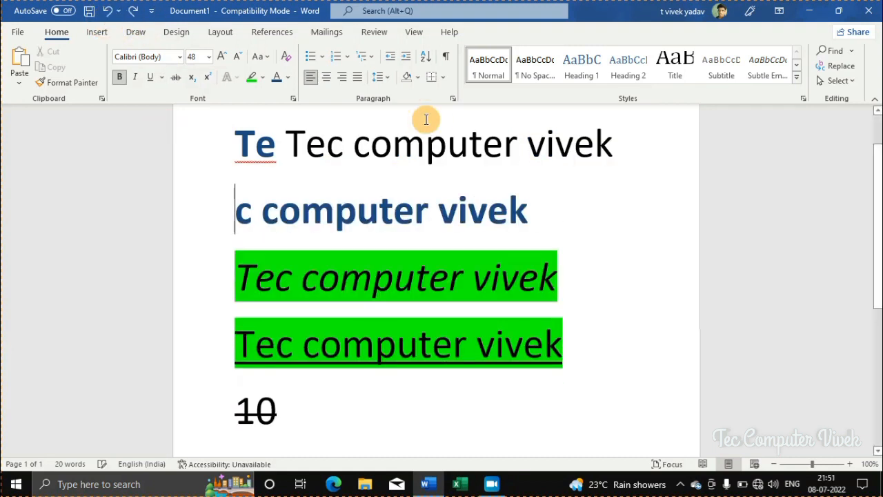
Step: Delete the stray "Te" from the first line and add "te" before "c computer vivek" in the second line
{"action": "scroll", "coordinate": [329, 250], "scroll_direction": "up", "scroll_amount": 2}
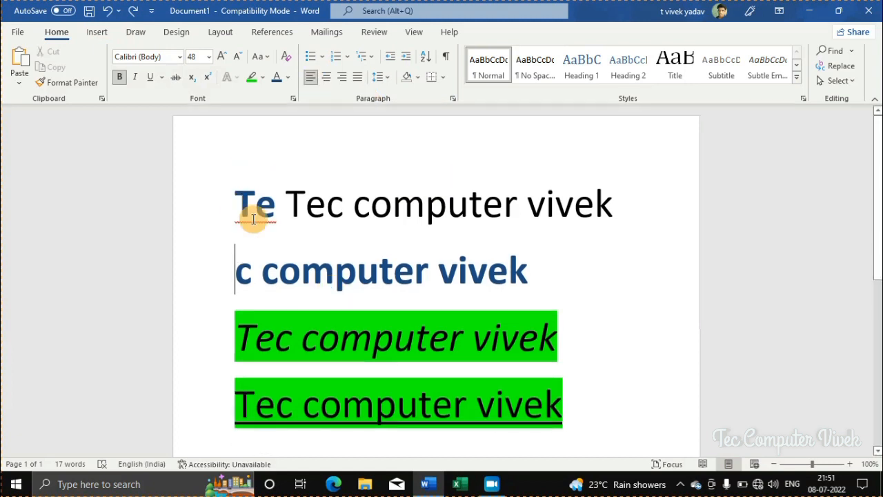
{"action": "double_click", "coordinate": [262, 203]}
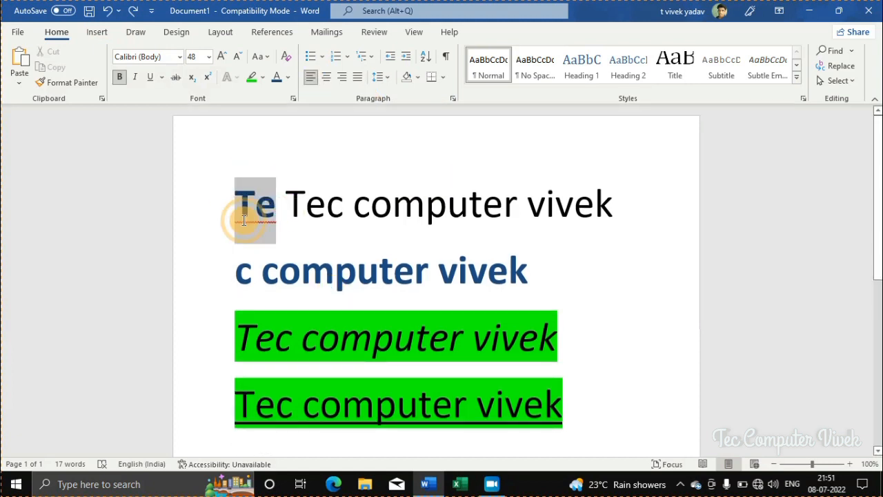
{"action": "key", "text": "BackSpace"}
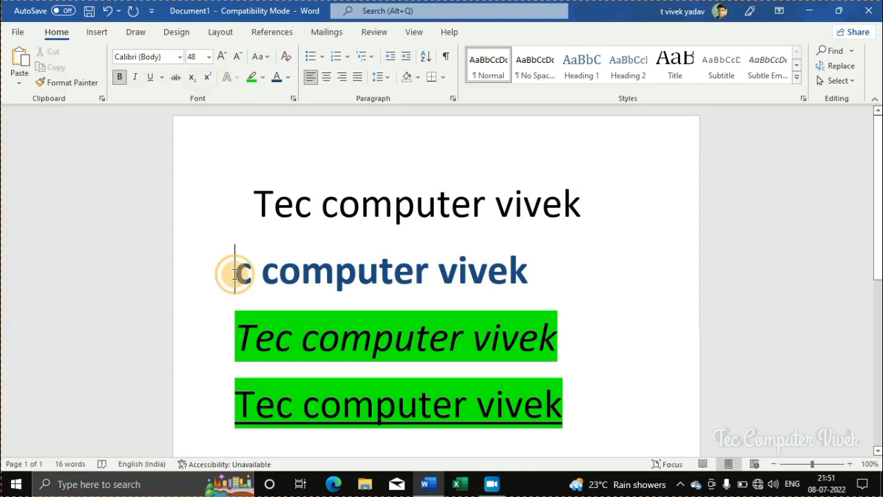
{"action": "left_click", "coordinate": [244, 285]}
{"action": "type", "text": "t"}
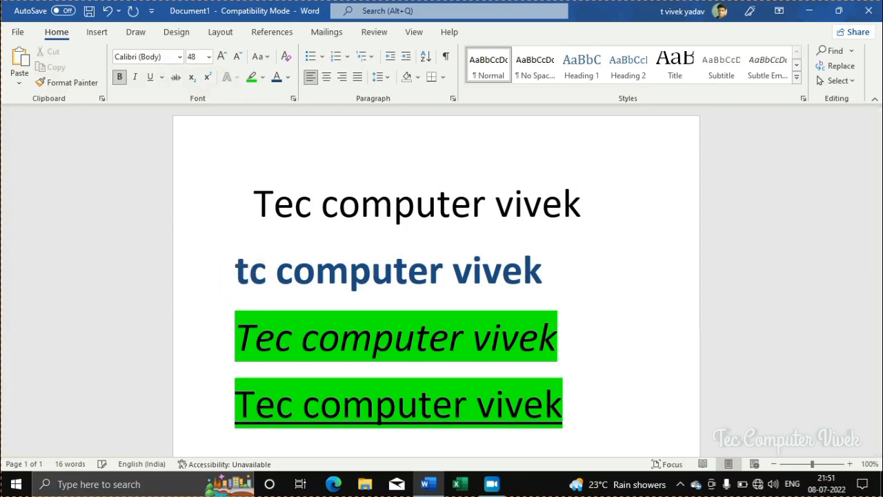
{"action": "type", "text": "e"}
Step: Align the plain "Tec computer vivek" first line to the right
{"action": "left_click_drag", "start_coordinate": [252, 207], "coordinate": [676, 211]}
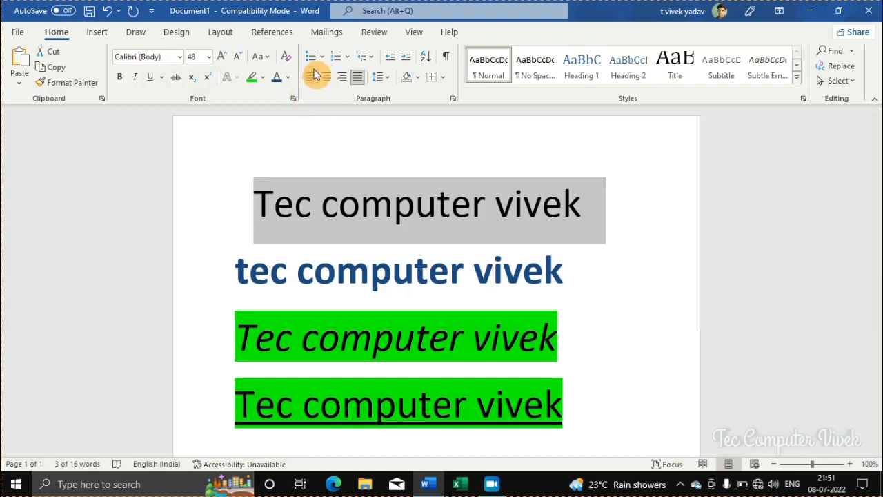
{"action": "left_click", "coordinate": [341, 78]}
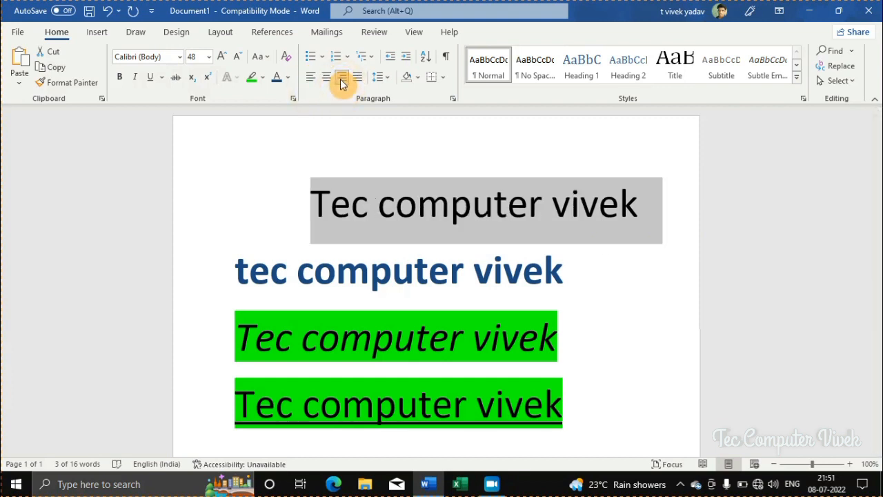
Step: Center the plain "Tec computer vivek" first line and switch it to justified alignment
{"action": "left_click", "coordinate": [330, 81]}
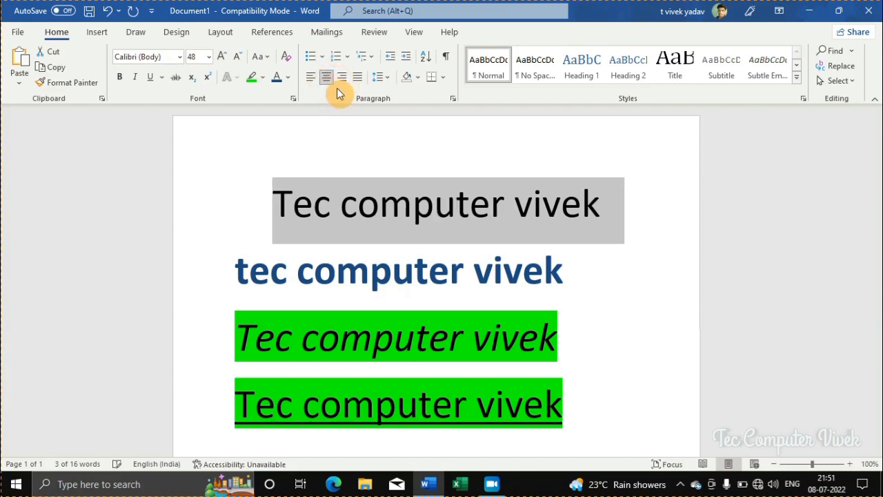
{"action": "left_click", "coordinate": [356, 83]}
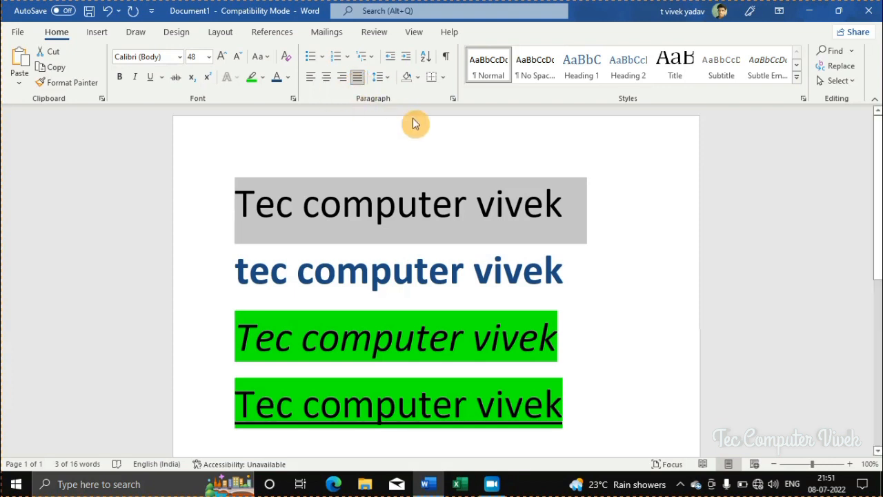
Step: Give the first line an arrowhead bullet and number the second and third lines in the 1., 2., 3. format
{"action": "left_click", "coordinate": [322, 58]}
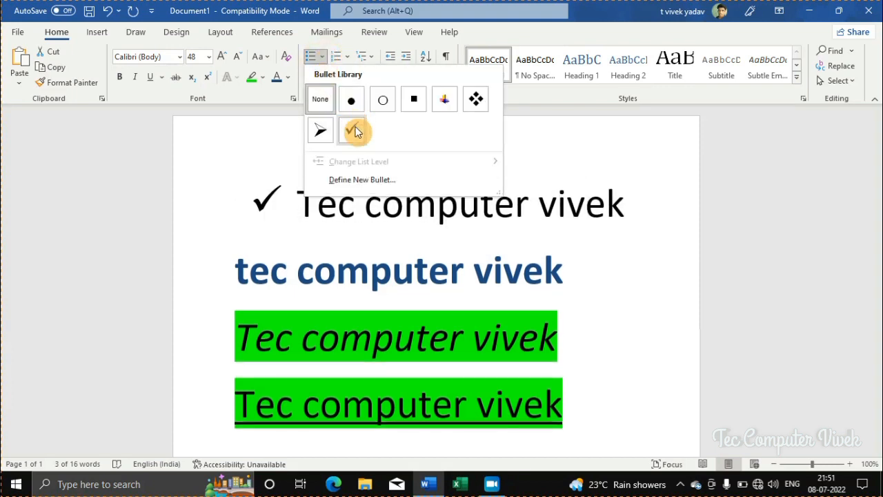
{"action": "left_click", "coordinate": [318, 133]}
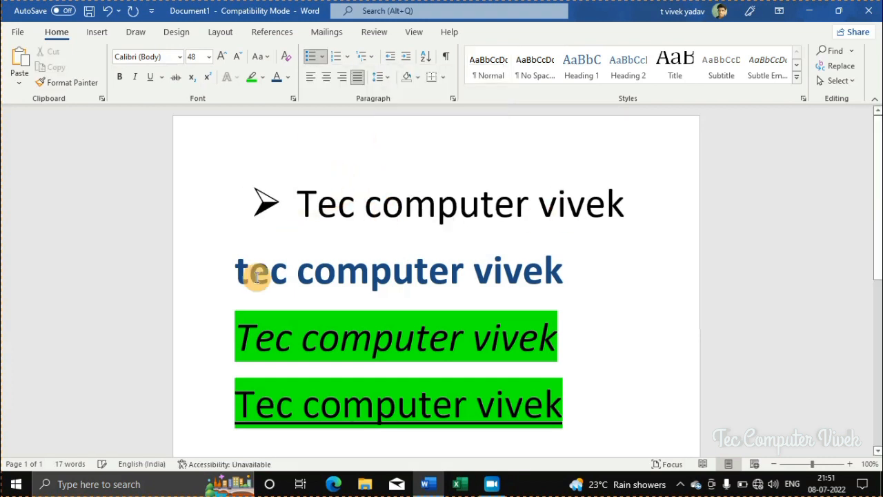
{"action": "left_click_drag", "start_coordinate": [219, 278], "coordinate": [539, 315]}
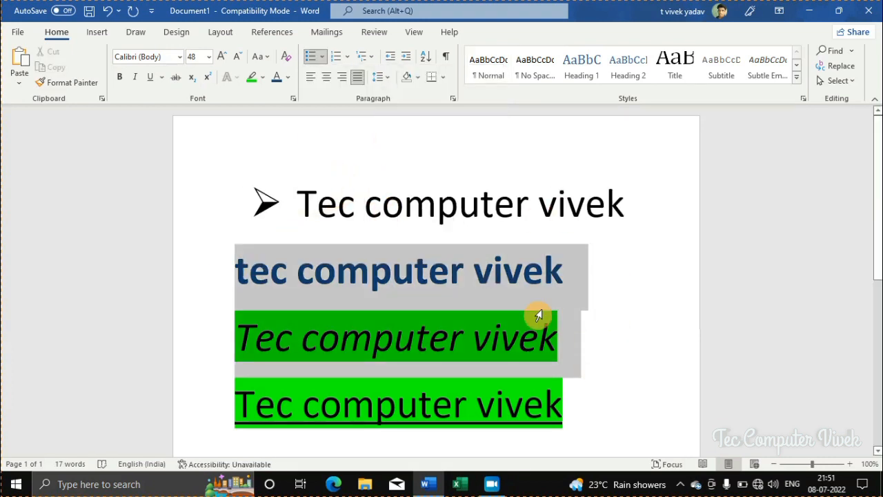
{"action": "left_click", "coordinate": [347, 57]}
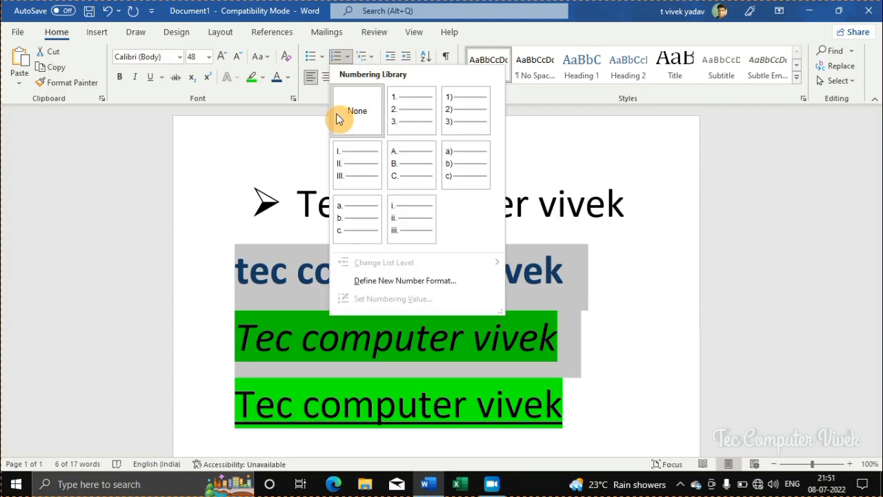
{"action": "left_click", "coordinate": [404, 115]}
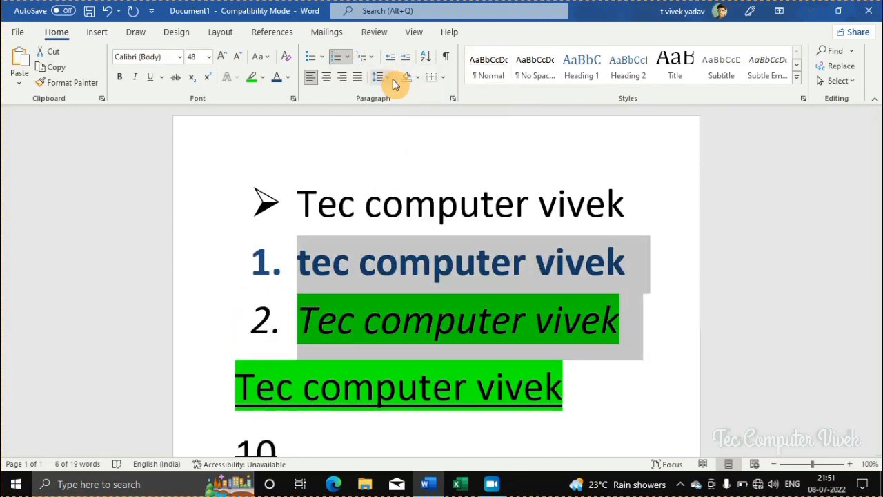
Step: Try 2.5 line spacing on the two numbered lines and undo it
{"action": "left_click", "coordinate": [393, 79]}
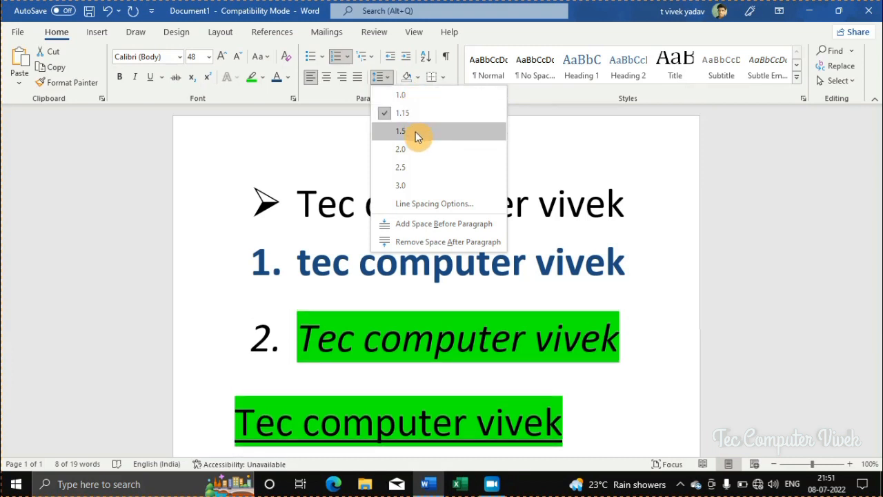
{"action": "left_click", "coordinate": [419, 171]}
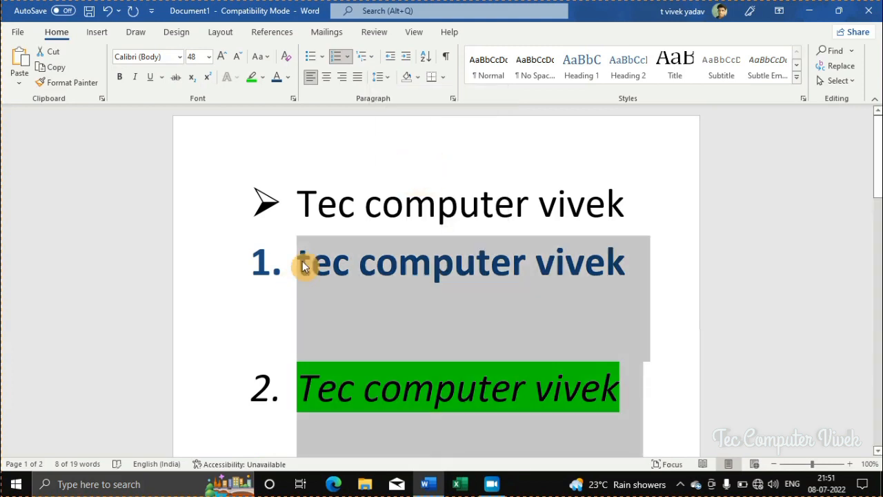
{"action": "left_click", "coordinate": [108, 11]}
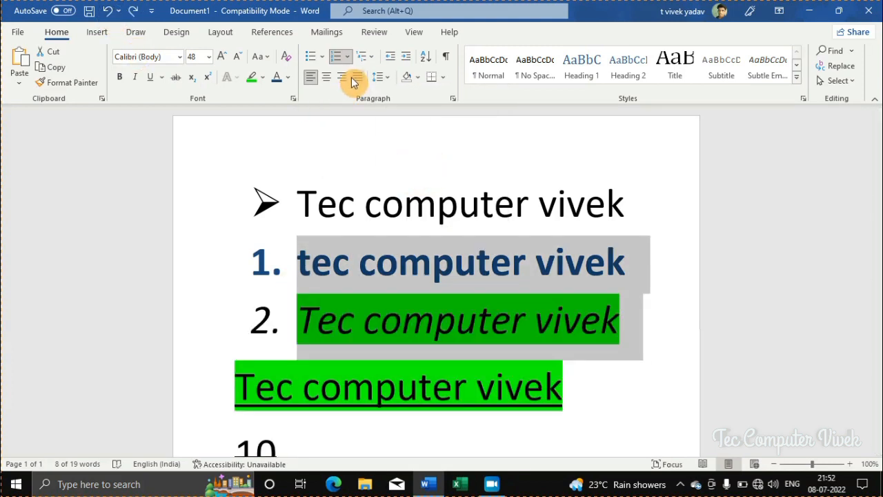
Step: Try the decrease and increase indent commands on the two numbered lines, leaving them indented further
{"action": "left_click", "coordinate": [390, 59]}
{"action": "left_click", "coordinate": [404, 60]}
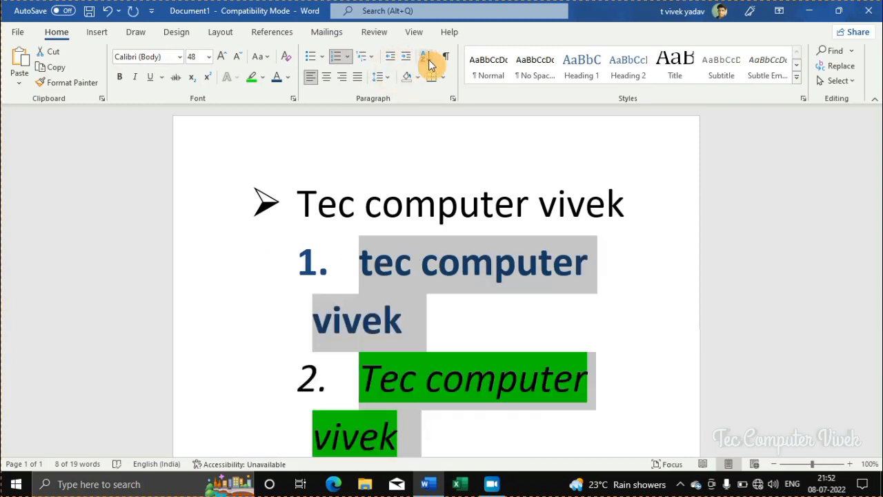
{"action": "left_click", "coordinate": [418, 77]}
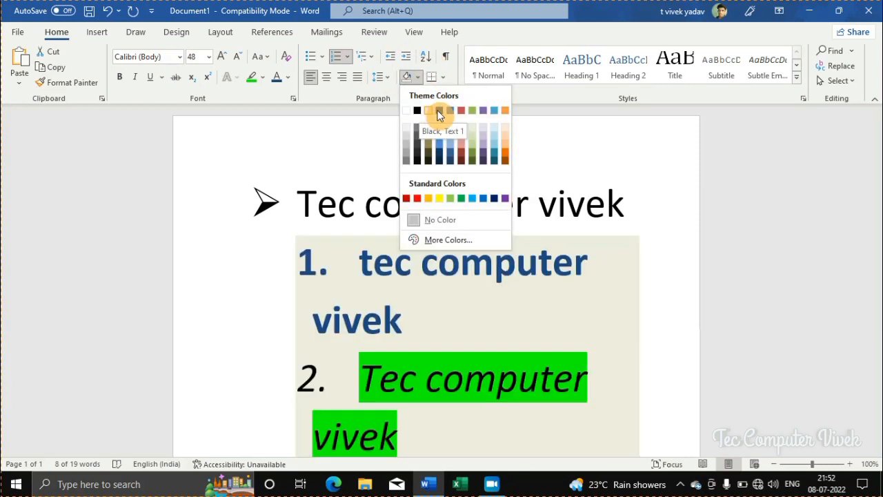
{"action": "left_click", "coordinate": [445, 80]}
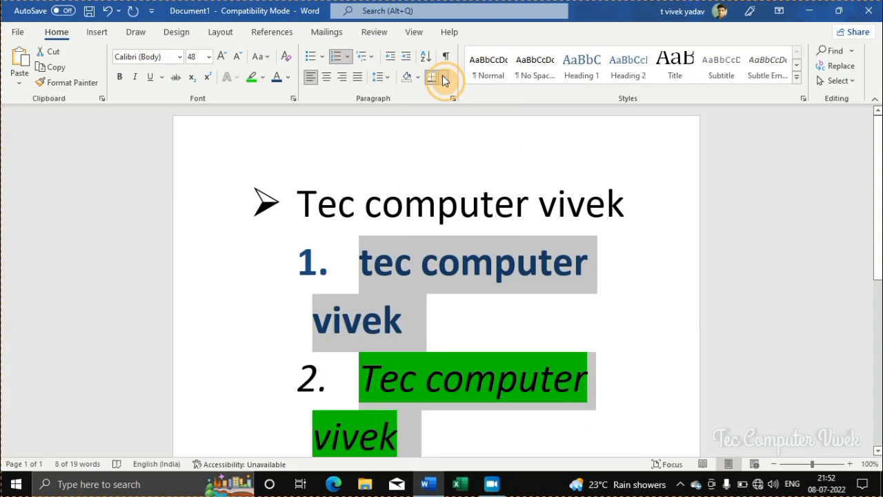
{"action": "left_click", "coordinate": [444, 78]}
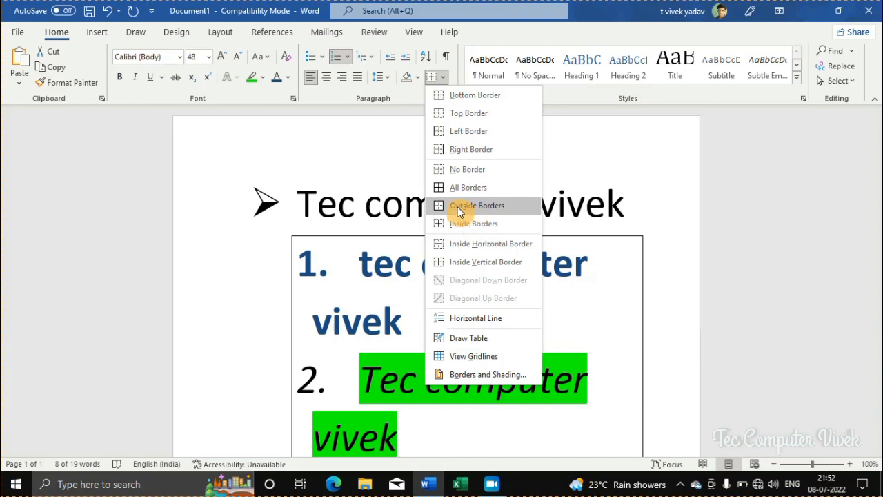
{"action": "left_click", "coordinate": [403, 156]}
Step: Try the Title and Heading 1 styles on the second and third lines, settling on the Subtitle style
{"action": "left_click", "coordinate": [671, 72]}
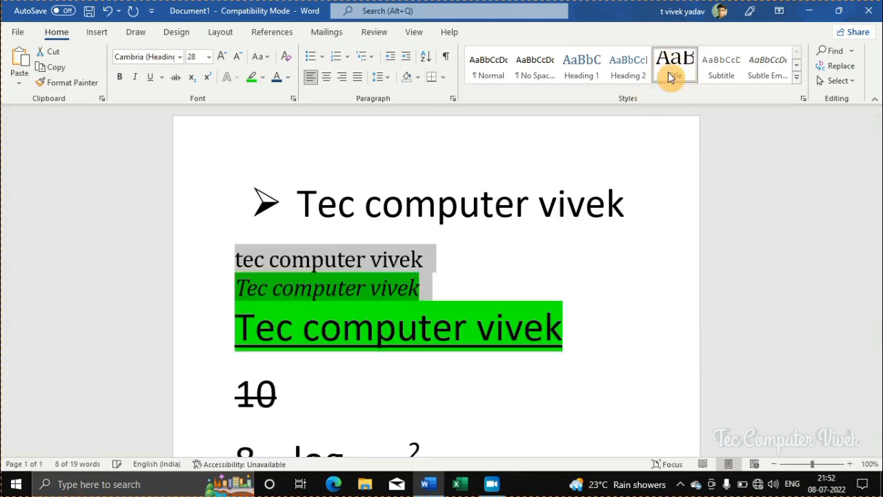
{"action": "left_click", "coordinate": [589, 77]}
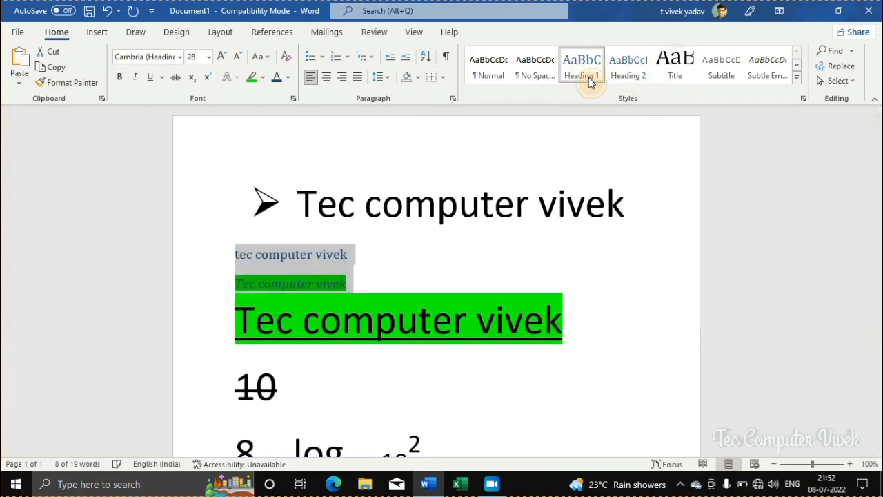
{"action": "left_click", "coordinate": [764, 65]}
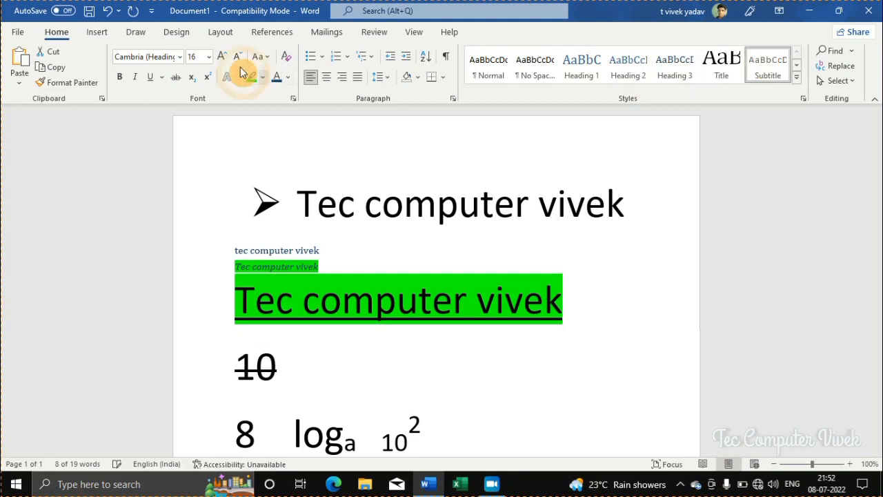
Step: Change the second and third lines to the Algerian font and adjust their size to 36 pt
{"action": "left_click", "coordinate": [179, 58]}
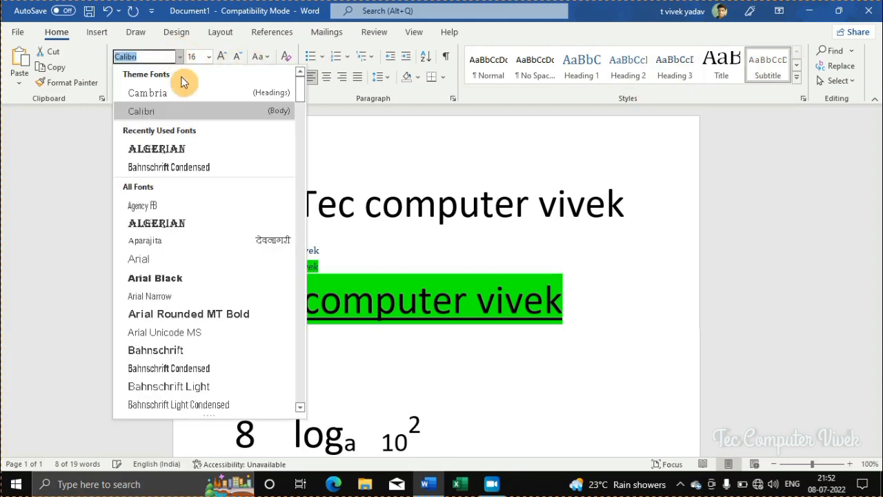
{"action": "left_click", "coordinate": [181, 146]}
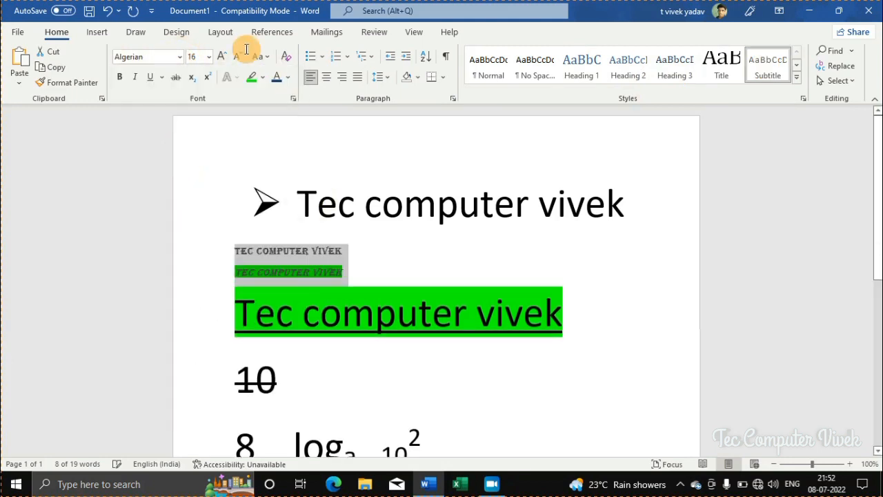
{"action": "left_click", "coordinate": [224, 56]}
{"action": "left_click", "coordinate": [224, 56]}
{"action": "left_click", "coordinate": [224, 56]}
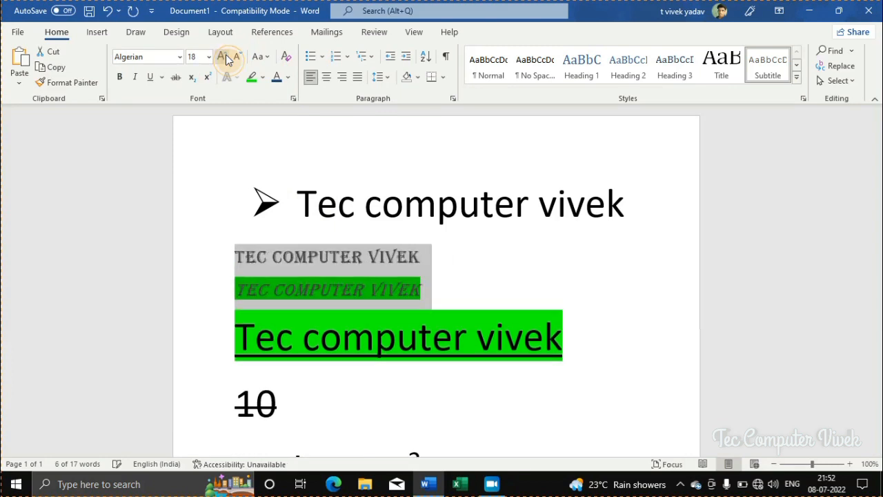
{"action": "left_click", "coordinate": [225, 56]}
{"action": "left_click", "coordinate": [226, 55]}
{"action": "left_click", "coordinate": [226, 55]}
{"action": "left_click", "coordinate": [227, 55]}
{"action": "left_click", "coordinate": [227, 55]}
{"action": "left_click", "coordinate": [226, 55]}
{"action": "left_click", "coordinate": [226, 55]}
{"action": "left_click", "coordinate": [227, 55]}
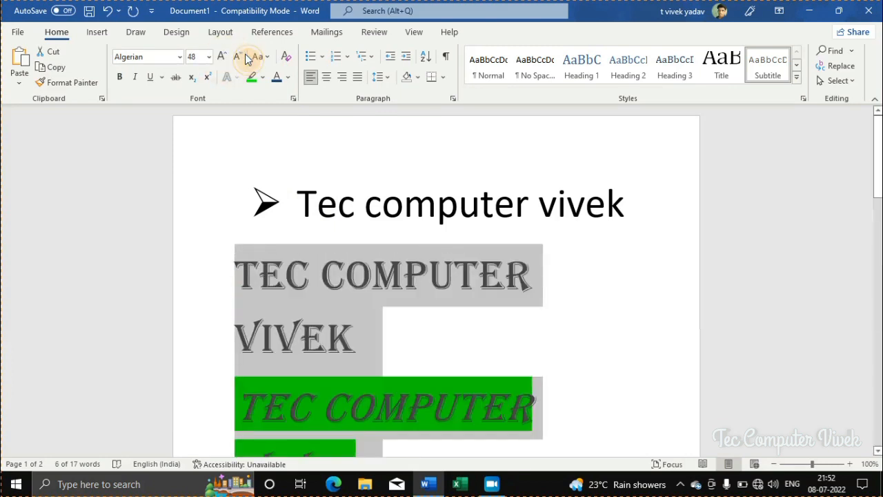
{"action": "left_click", "coordinate": [240, 55]}
{"action": "left_click", "coordinate": [240, 56]}
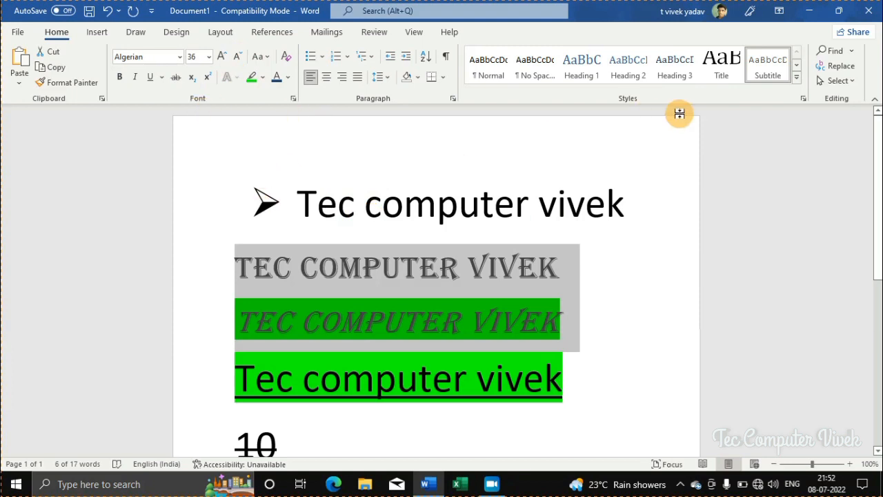
Step: Clear the old search text and search the document for "vivek"
{"action": "left_click", "coordinate": [836, 54]}
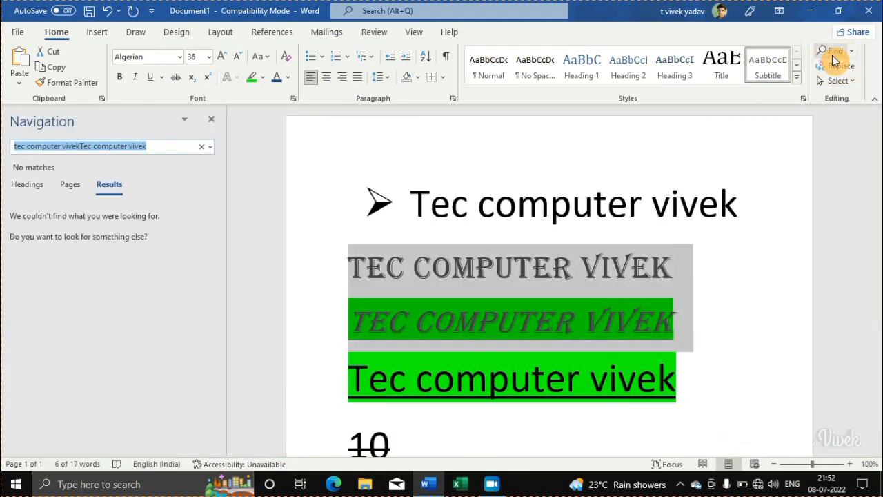
{"action": "left_click", "coordinate": [202, 147]}
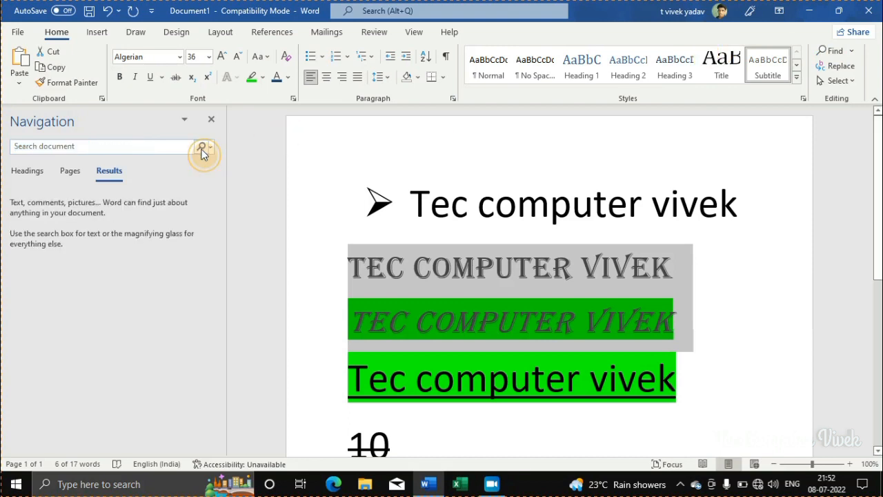
{"action": "left_click", "coordinate": [145, 145]}
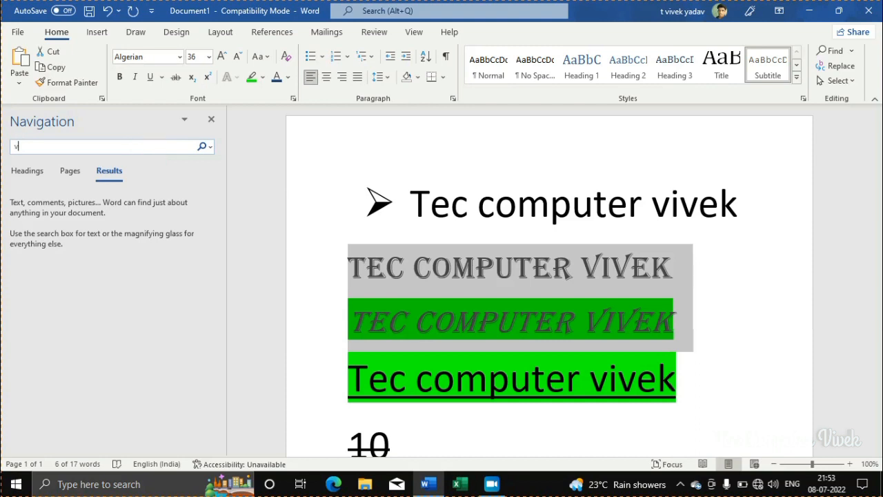
{"action": "type", "text": "vek"}
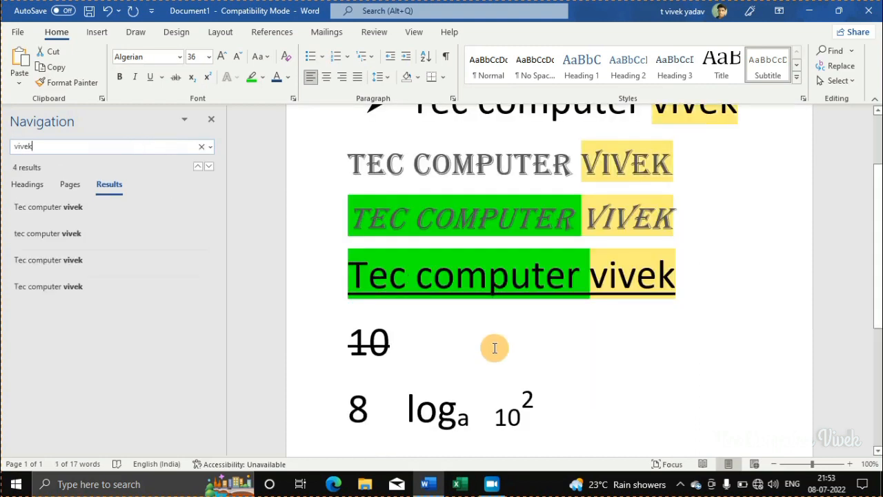
{"action": "scroll", "coordinate": [495, 348], "scroll_direction": "up", "scroll_amount": 3}
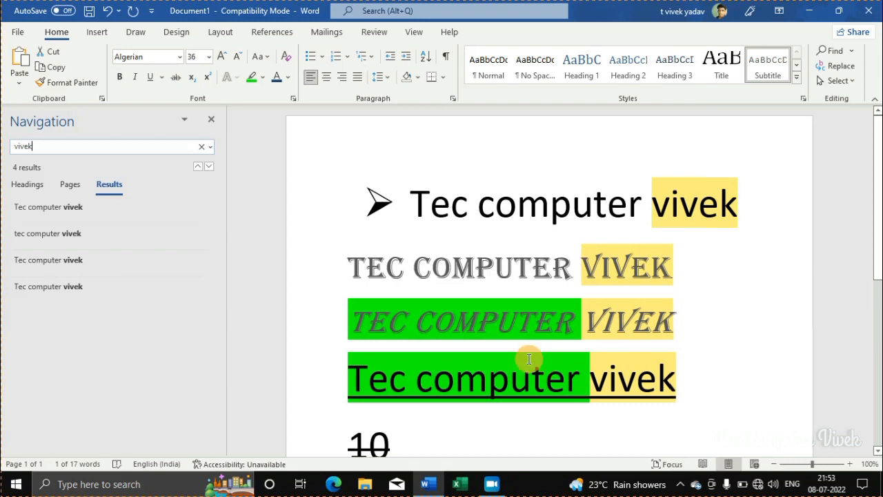
Step: Replace every "vivek" with "krishna" throughout the whole document and close the Find and Replace dialog
{"action": "left_click", "coordinate": [836, 66]}
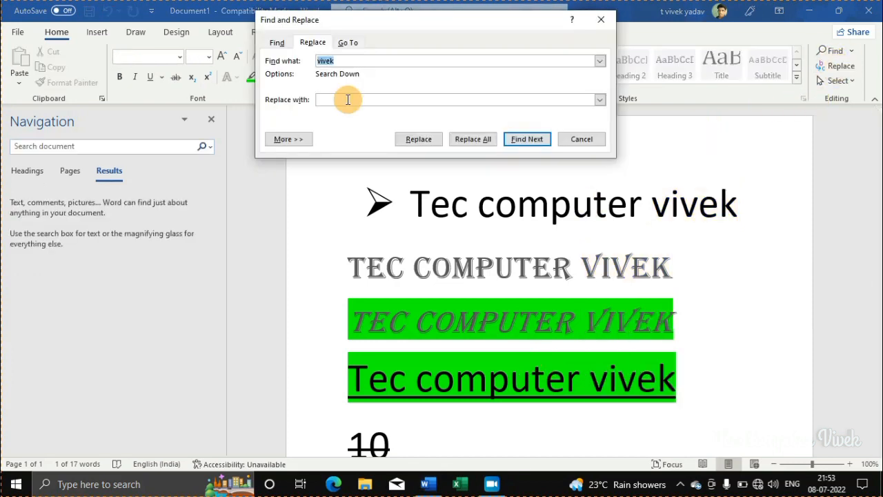
{"action": "left_click", "coordinate": [345, 61]}
{"action": "left_click", "coordinate": [340, 98]}
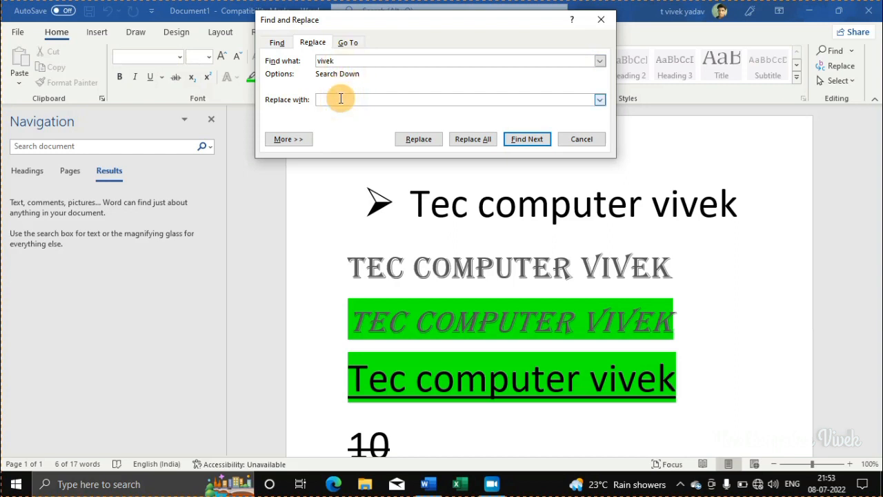
{"action": "type", "text": "krishna"}
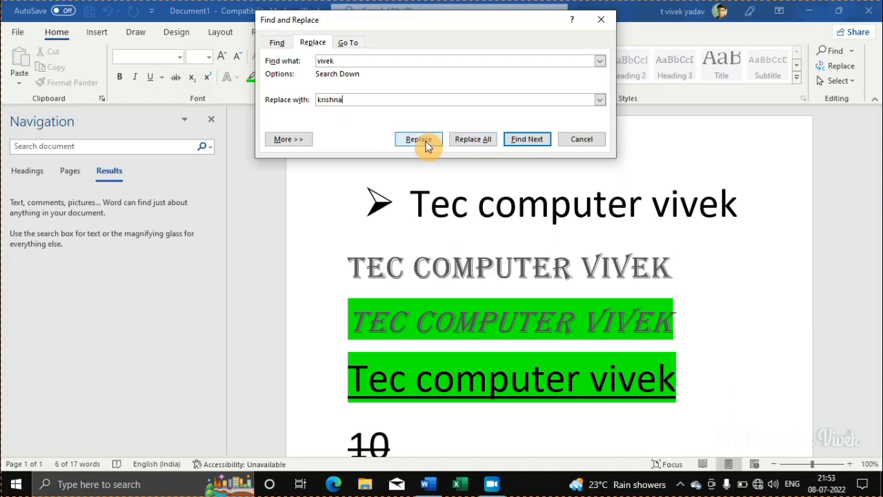
{"action": "left_click", "coordinate": [467, 143]}
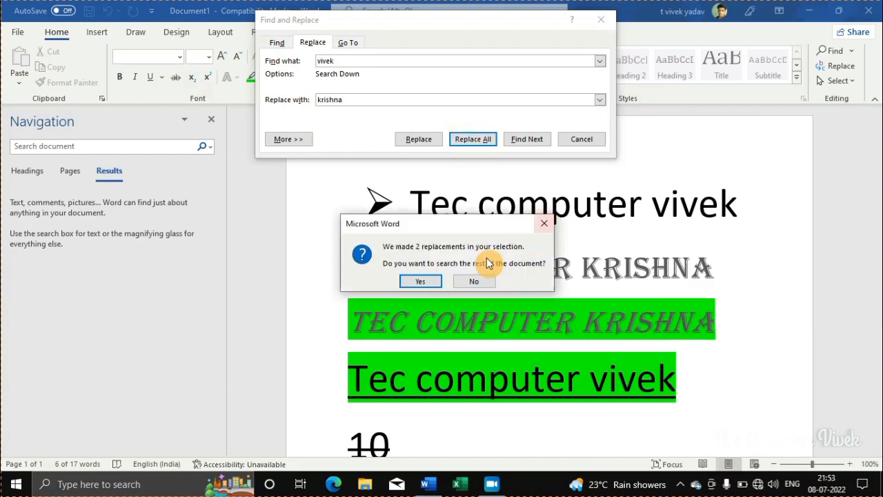
{"action": "left_click", "coordinate": [420, 274]}
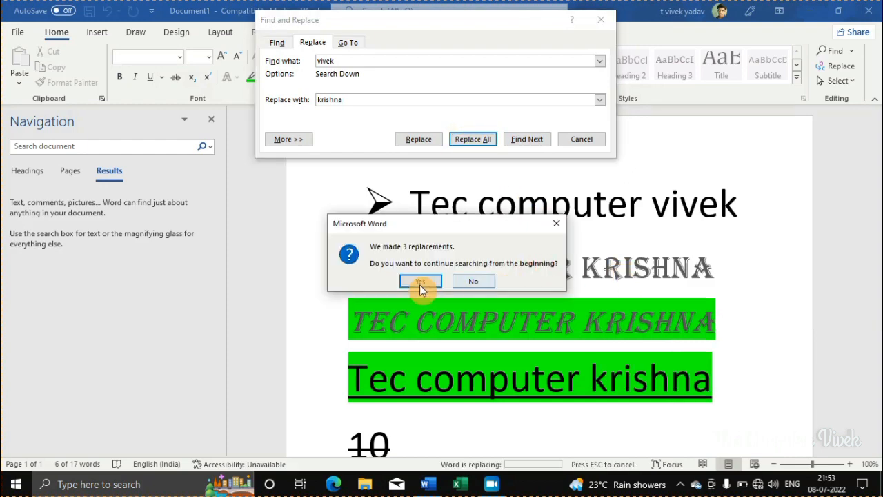
{"action": "left_click", "coordinate": [420, 283]}
{"action": "left_click", "coordinate": [436, 282]}
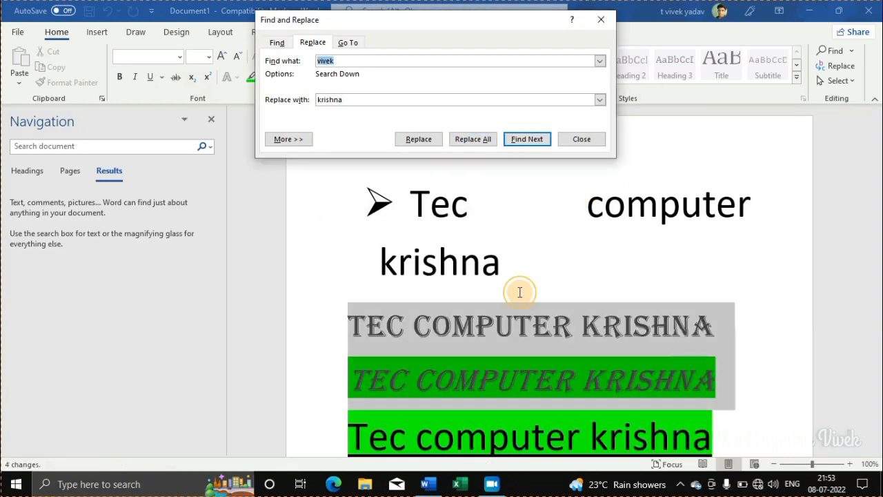
{"action": "scroll", "coordinate": [520, 292], "scroll_direction": "down", "scroll_amount": 4}
{"action": "scroll", "coordinate": [518, 291], "scroll_direction": "up", "scroll_amount": 3}
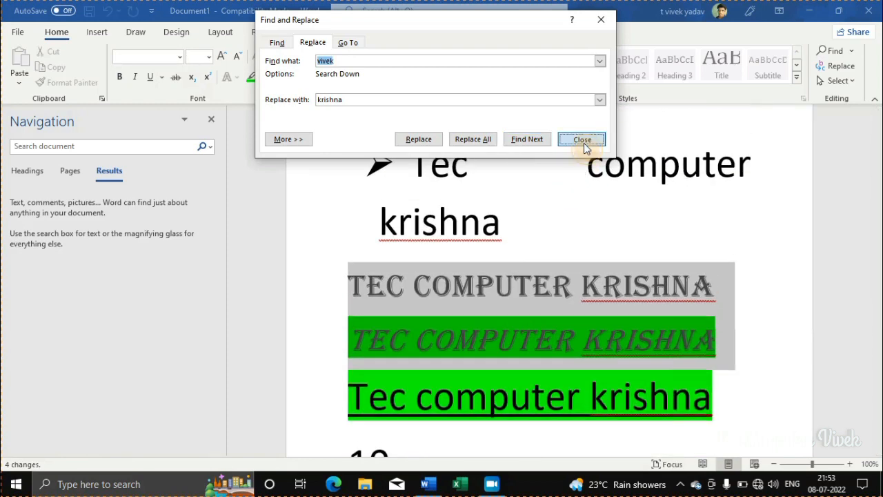
{"action": "left_click", "coordinate": [581, 139]}
{"action": "scroll", "coordinate": [573, 217], "scroll_direction": "up", "scroll_amount": 1}
{"action": "scroll", "coordinate": [573, 217], "scroll_direction": "down", "scroll_amount": 2}
{"action": "scroll", "coordinate": [572, 217], "scroll_direction": "up", "scroll_amount": 2}
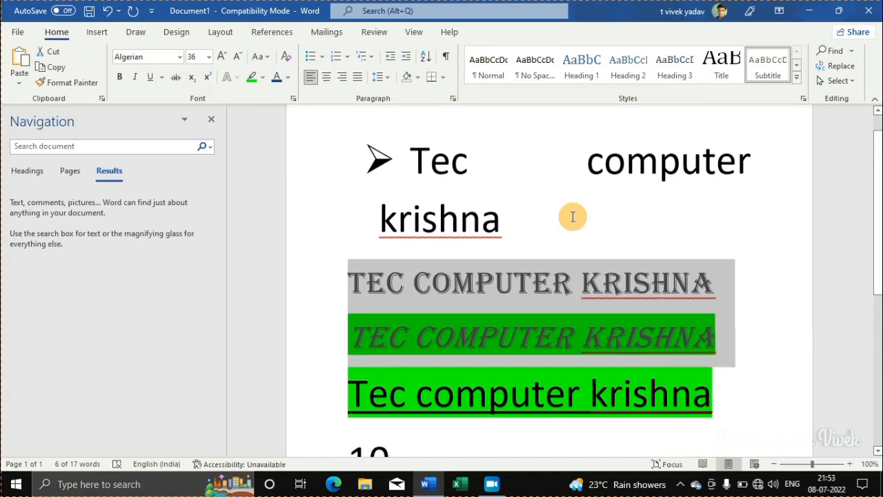
Step: Undo the replacement of "vivek" with "krishna" throughout the document and close the Navigation pane
{"action": "left_click", "coordinate": [107, 11]}
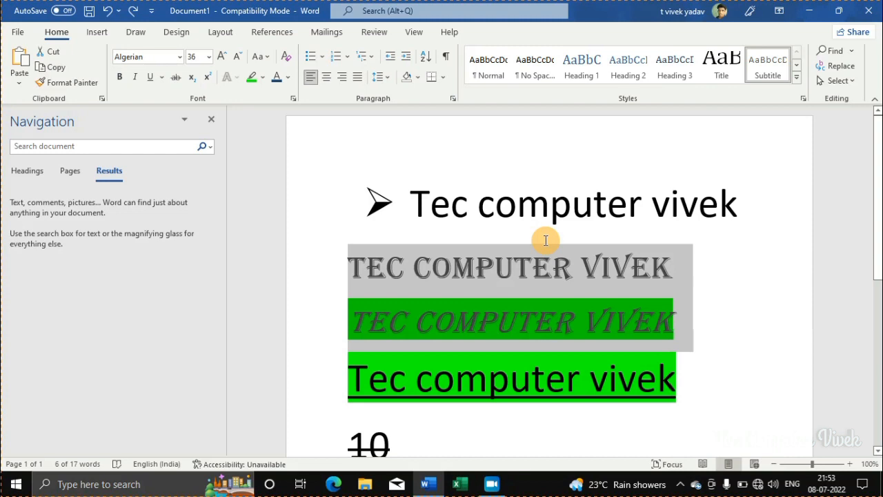
{"action": "scroll", "coordinate": [545, 240], "scroll_direction": "down", "scroll_amount": 1}
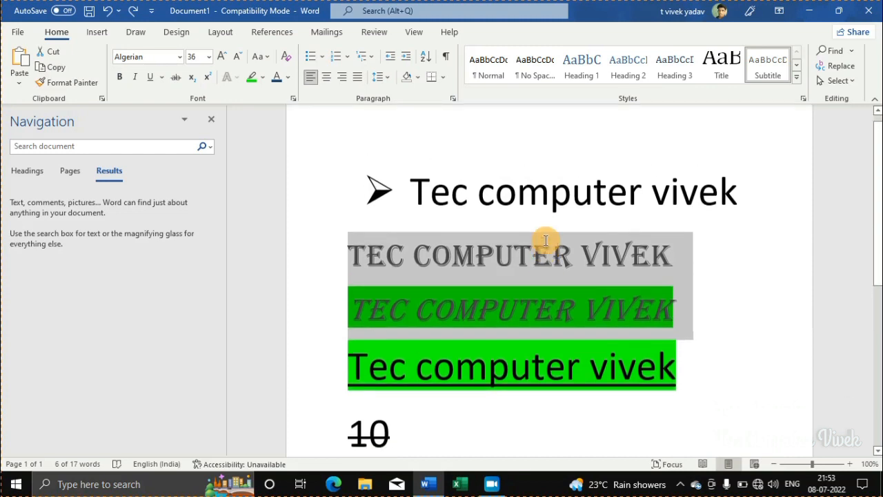
{"action": "scroll", "coordinate": [542, 237], "scroll_direction": "up", "scroll_amount": 1}
{"action": "left_click", "coordinate": [212, 118]}
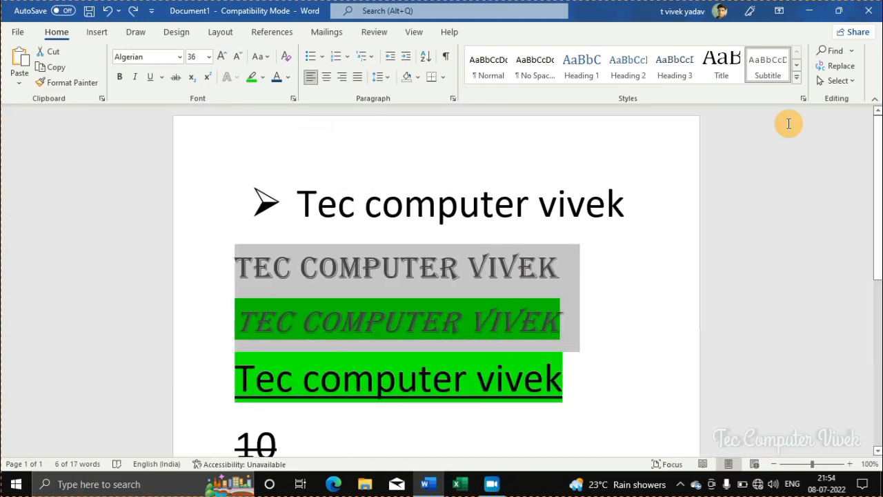
Step: Select all of the document's text with the Select All command
{"action": "left_click", "coordinate": [836, 80]}
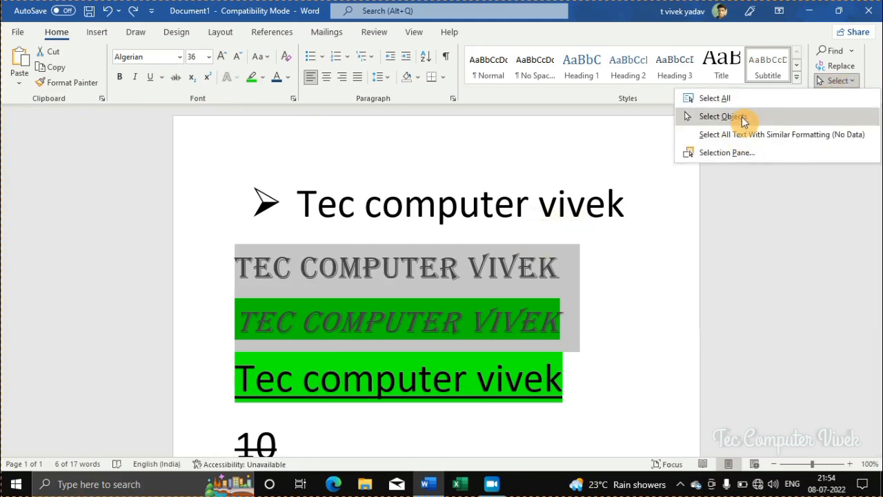
{"action": "left_click", "coordinate": [728, 99]}
{"action": "scroll", "coordinate": [523, 295], "scroll_direction": "down", "scroll_amount": 3}
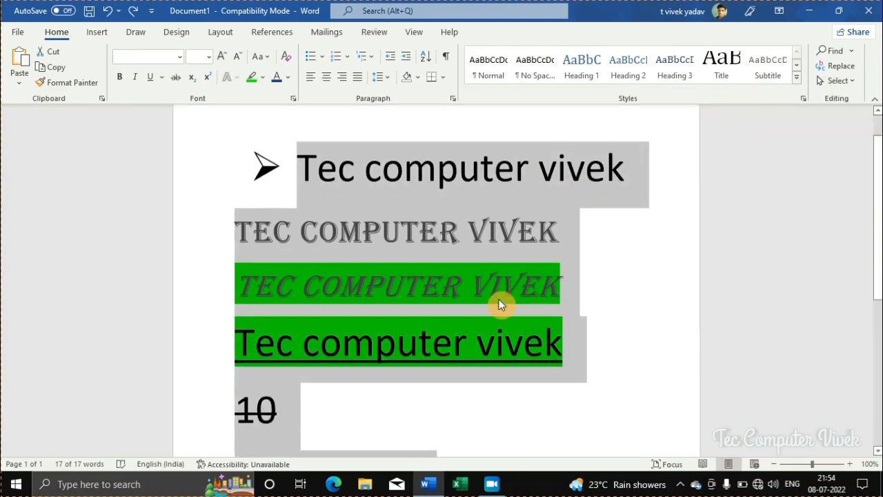
{"action": "scroll", "coordinate": [501, 303], "scroll_direction": "up", "scroll_amount": 2}
{"action": "scroll", "coordinate": [501, 305], "scroll_direction": "up", "scroll_amount": 2}
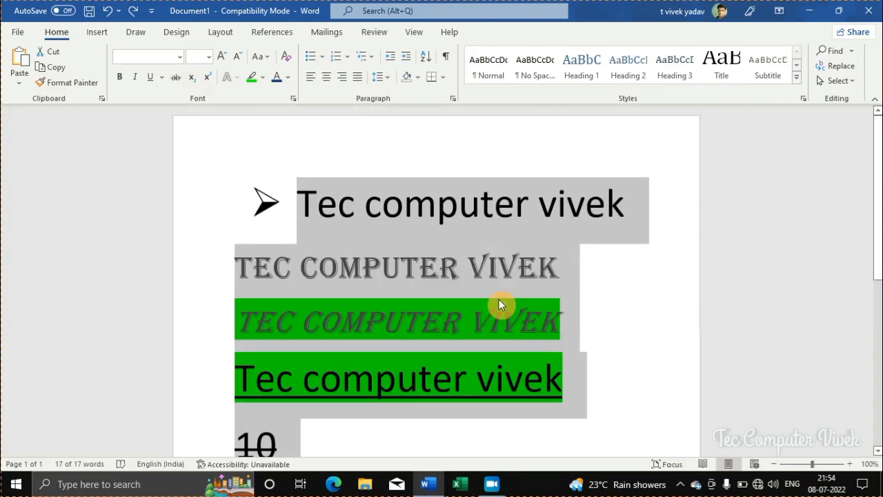
Step: Turn on Select Objects mode and look at the other selection options without choosing one
{"action": "left_click", "coordinate": [858, 86]}
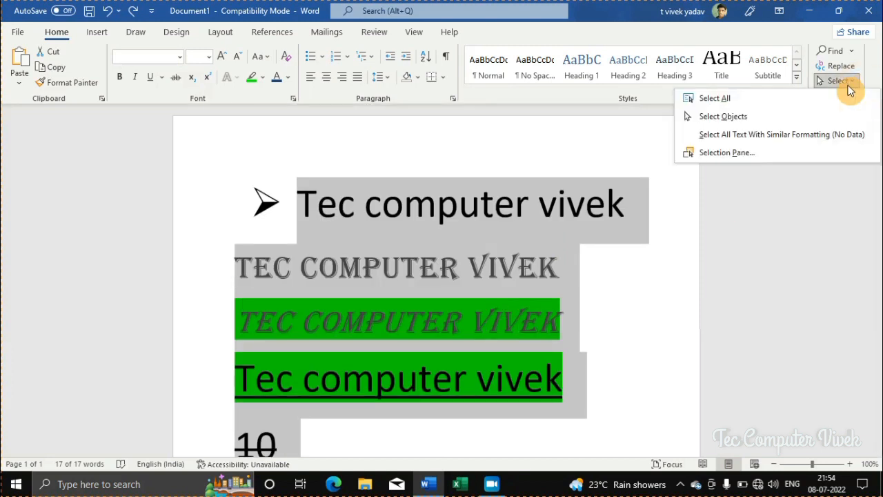
{"action": "left_click", "coordinate": [761, 119]}
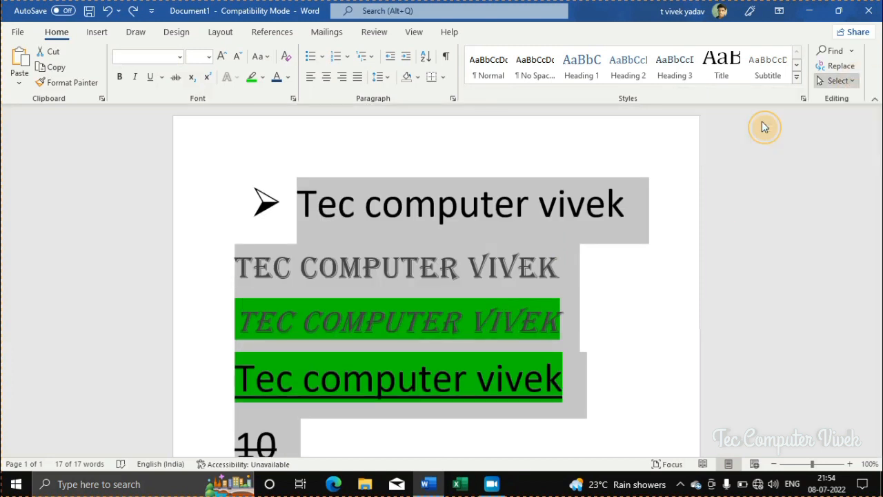
{"action": "left_click", "coordinate": [854, 83]}
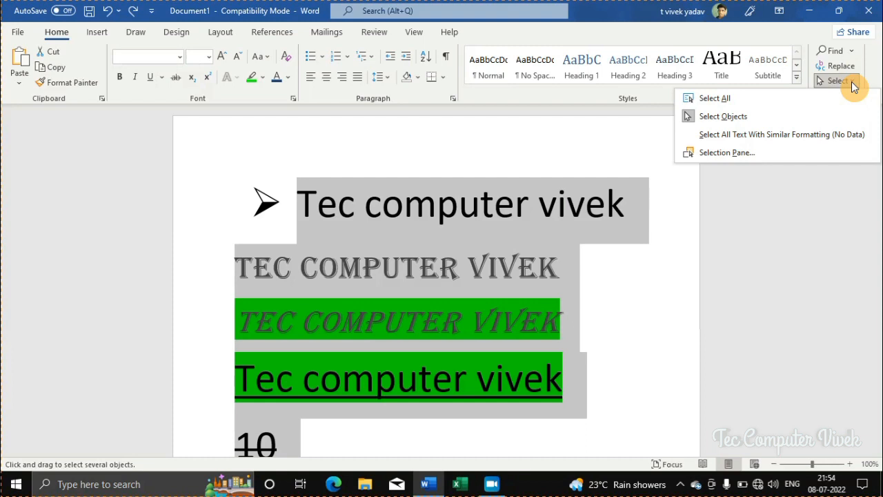
{"action": "left_click", "coordinate": [564, 147]}
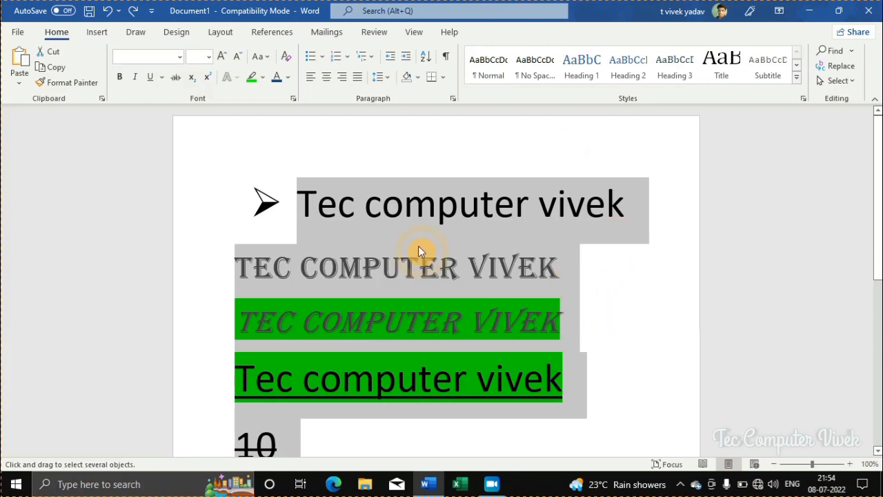
Step: Undo the last font size change on the second and third lines and place the cursor after "Tec" in the first line
{"action": "left_click", "coordinate": [108, 11]}
{"action": "left_click", "coordinate": [349, 171]}
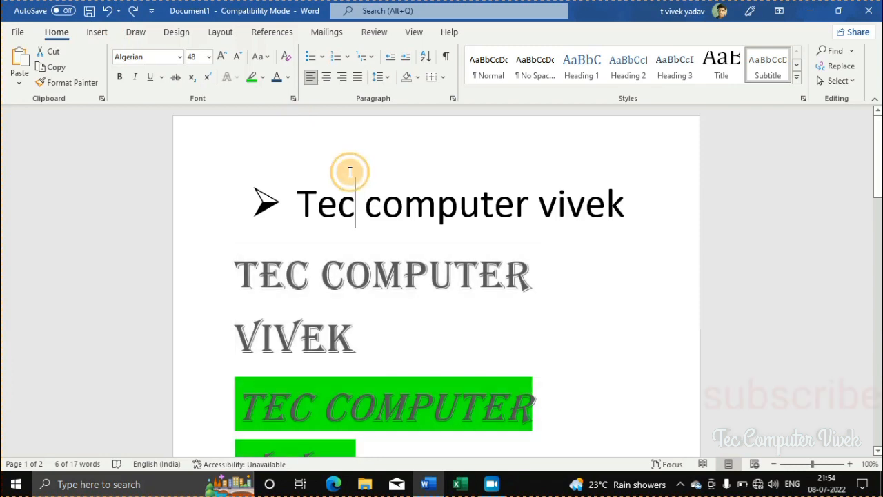